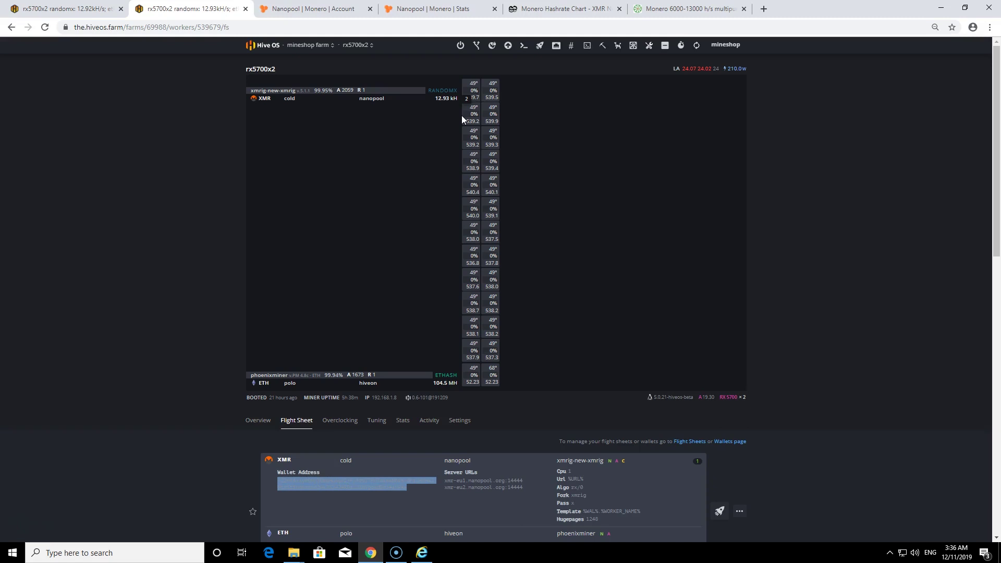
pyautogui.moveTo(435, 99); pyautogui.dragTo(451, 101)
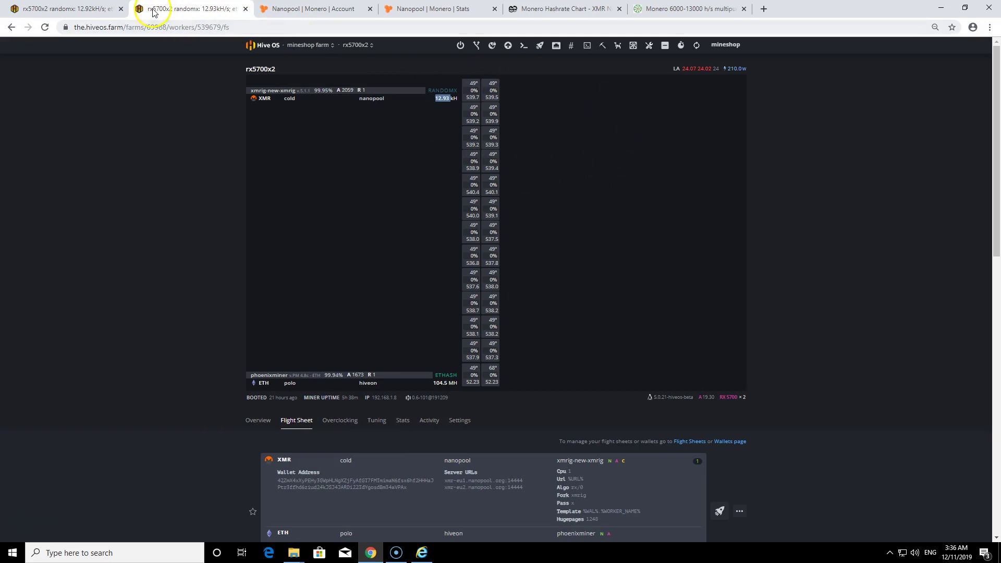
pyautogui.click(56, 9)
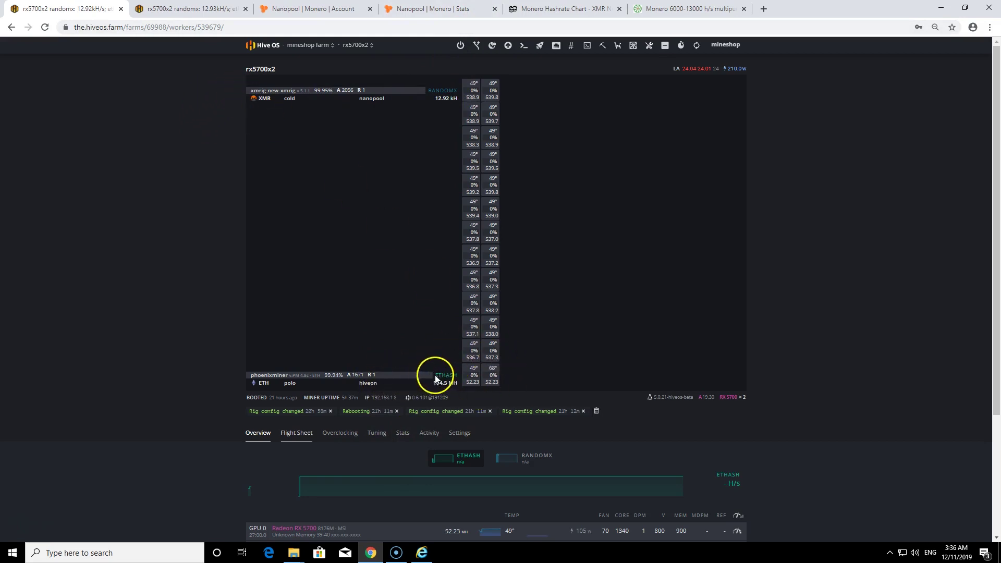
pyautogui.moveTo(427, 387); pyautogui.dragTo(480, 382)
pyautogui.click(516, 385)
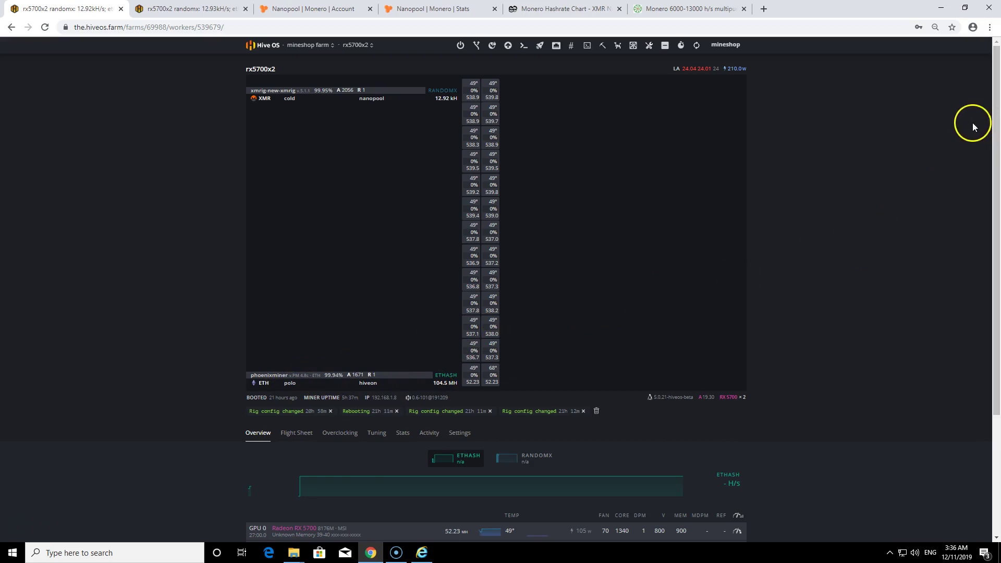
pyautogui.moveTo(998, 180); pyautogui.dragTo(996, 211)
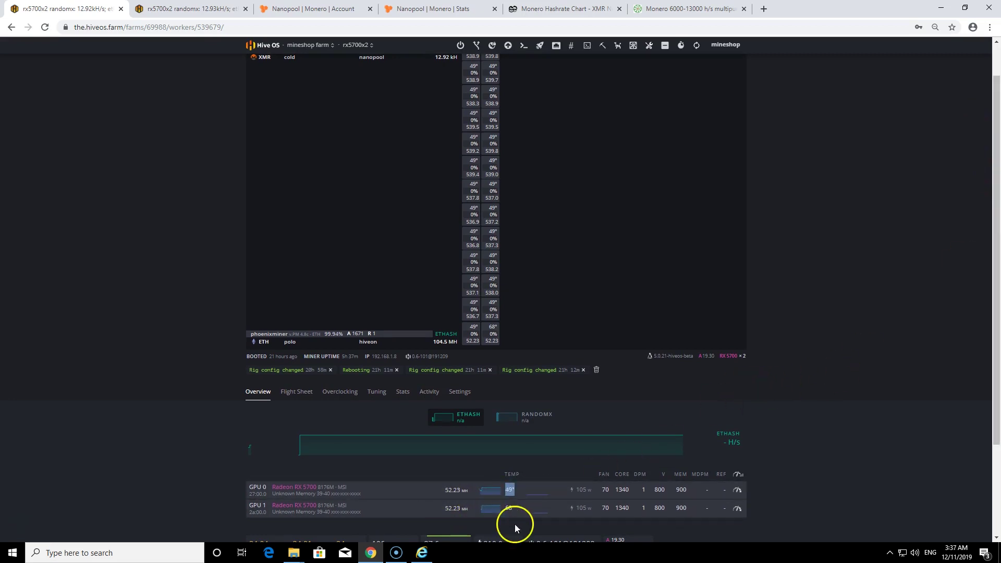
pyautogui.tripleClick(518, 489)
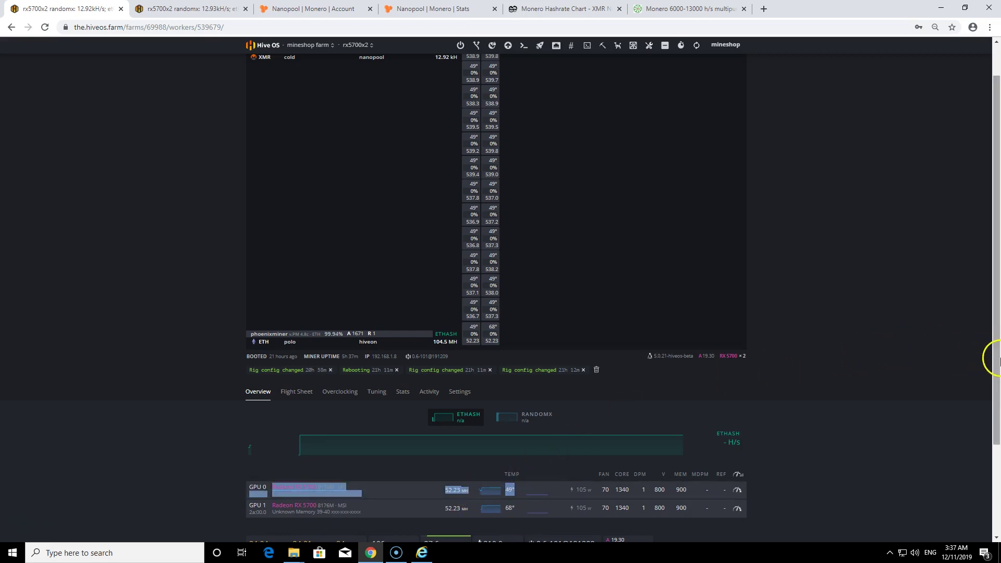
pyautogui.scroll(1, 997, 305)
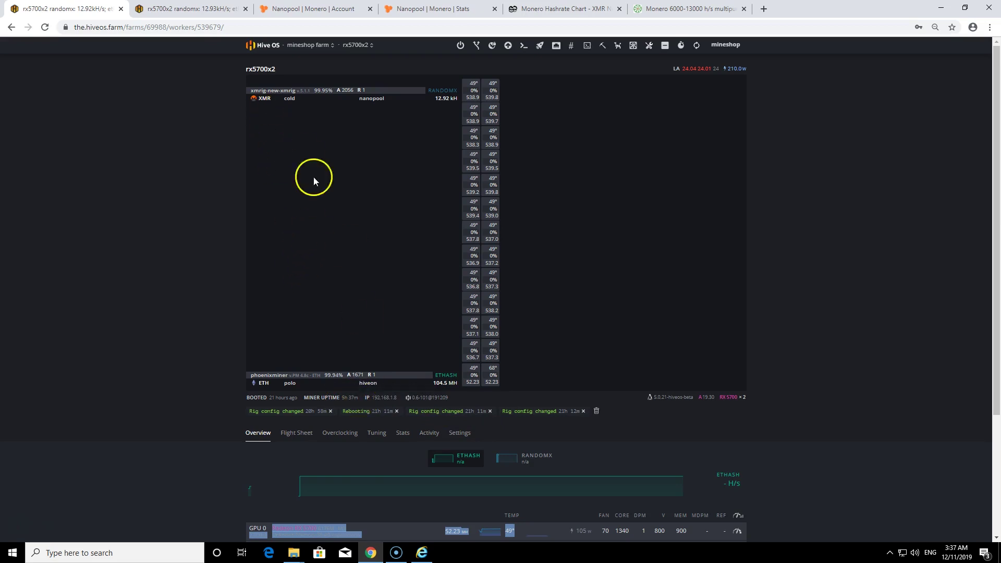
# - Return to the rx5700x2 worker's page and scroll down to its flight sheet
pyautogui.click(190, 10)
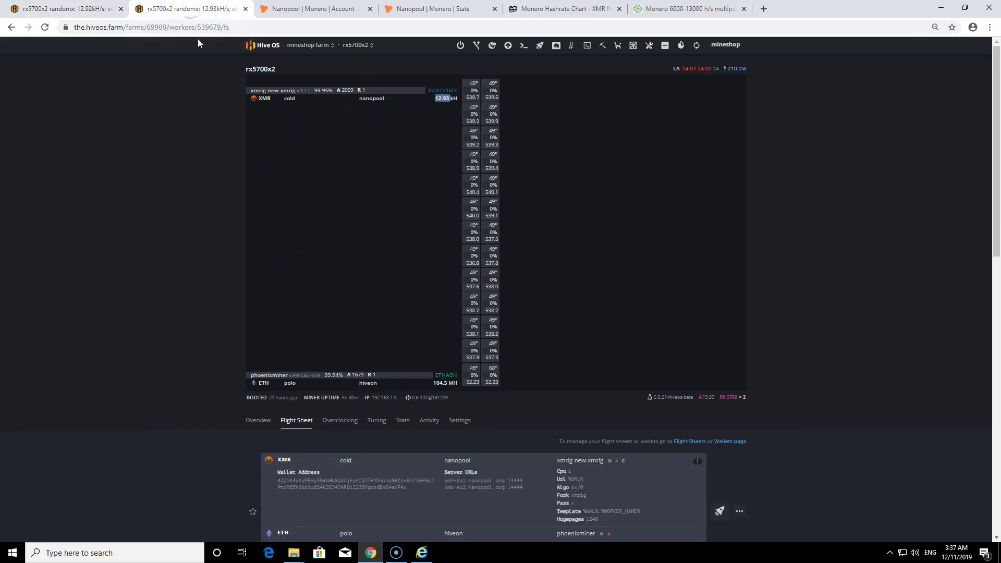
pyautogui.click(295, 422)
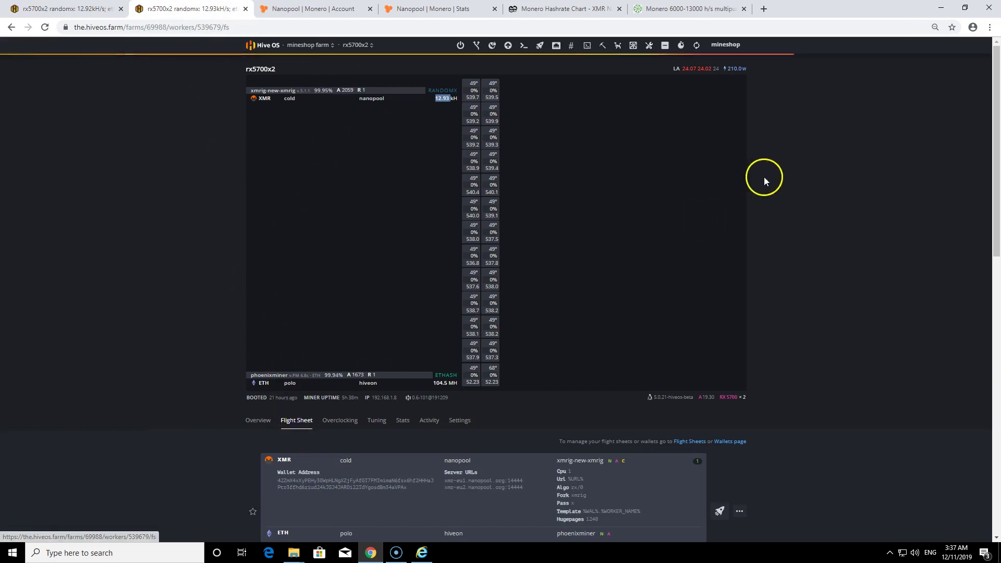
pyautogui.moveTo(997, 130); pyautogui.dragTo(993, 162)
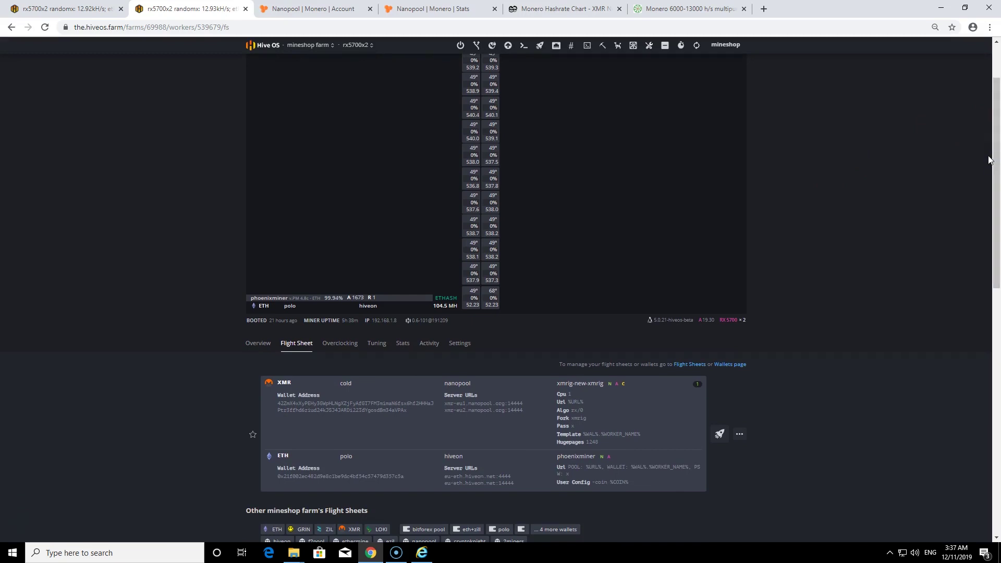
pyautogui.click(863, 202)
pyautogui.click(958, 213)
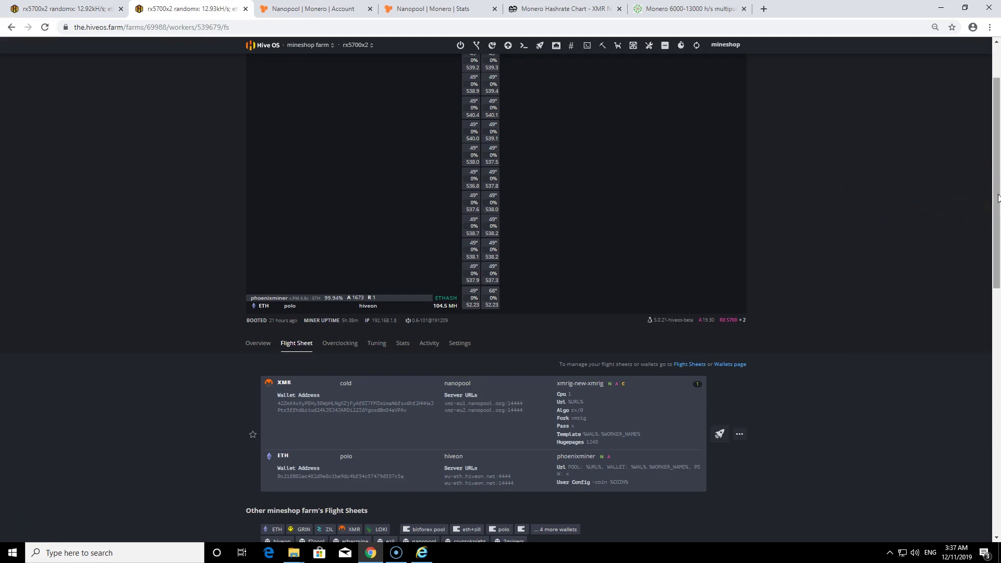
pyautogui.click(970, 174)
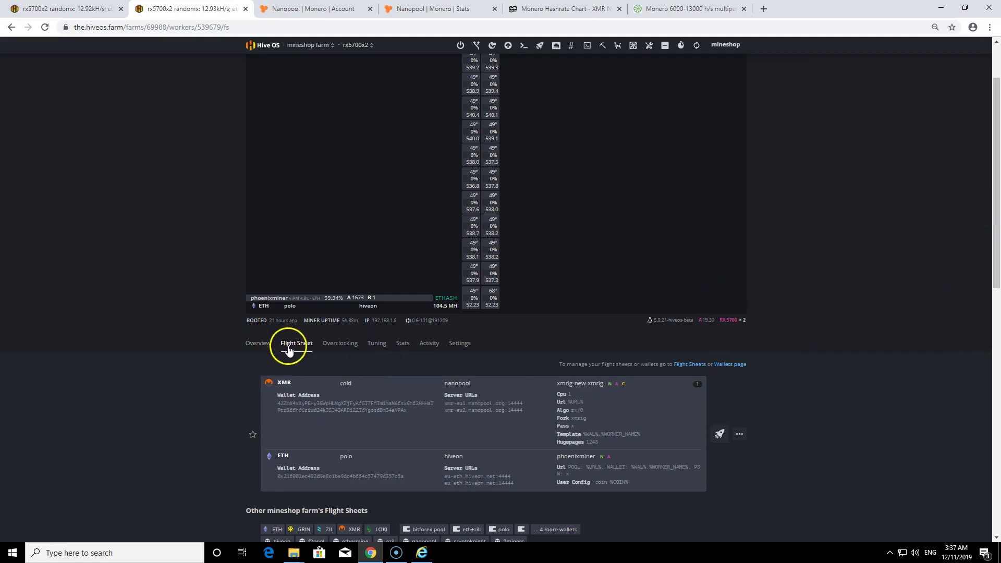
# - Check the XMR and ETH wallet addresses, then bring up the flight sheet's actions menu
pyautogui.moveTo(278, 414); pyautogui.dragTo(313, 409)
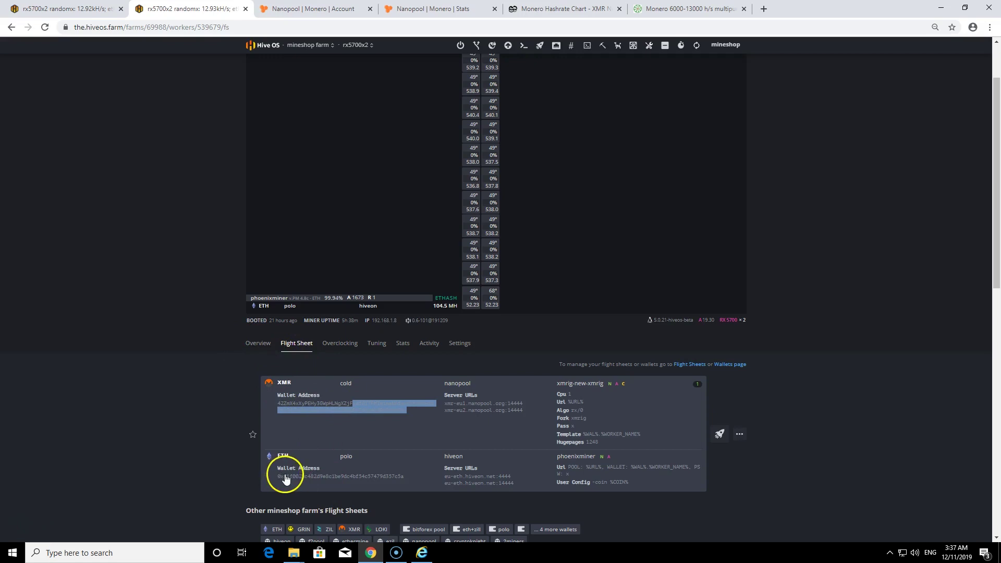
pyautogui.moveTo(282, 477); pyautogui.dragTo(421, 476)
pyautogui.click(293, 412)
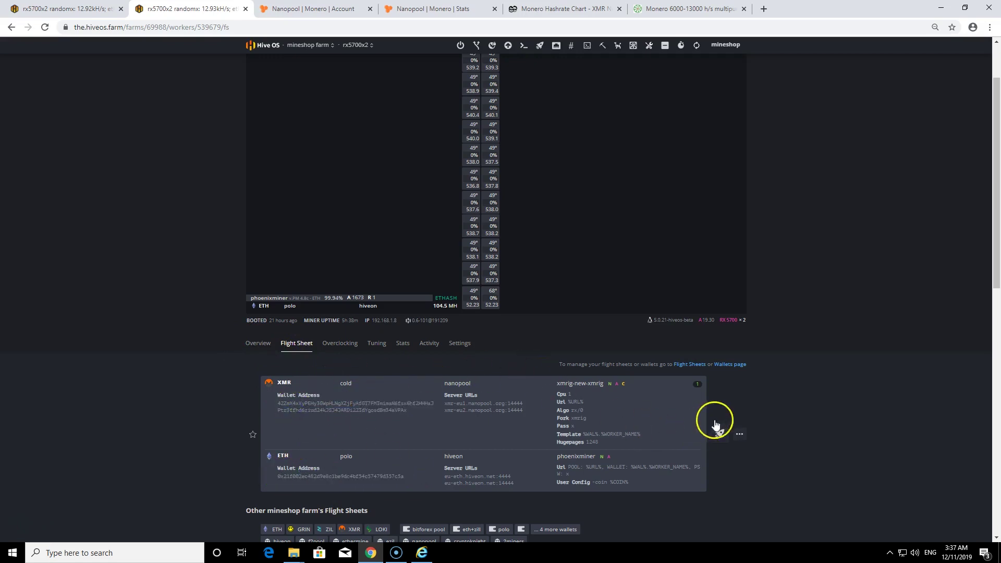
pyautogui.click(739, 434)
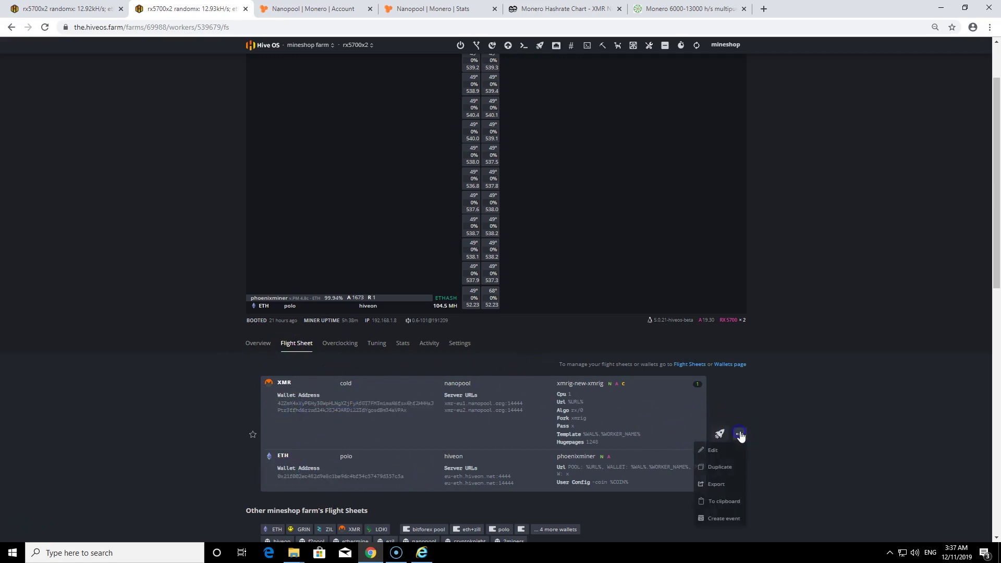
pyautogui.click(713, 451)
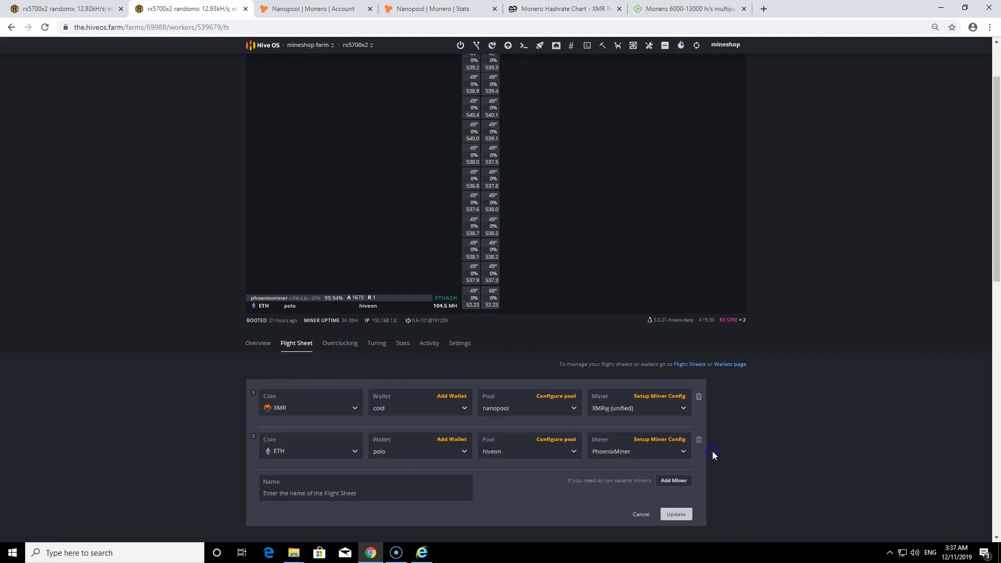
pyautogui.moveTo(995, 230); pyautogui.dragTo(995, 284)
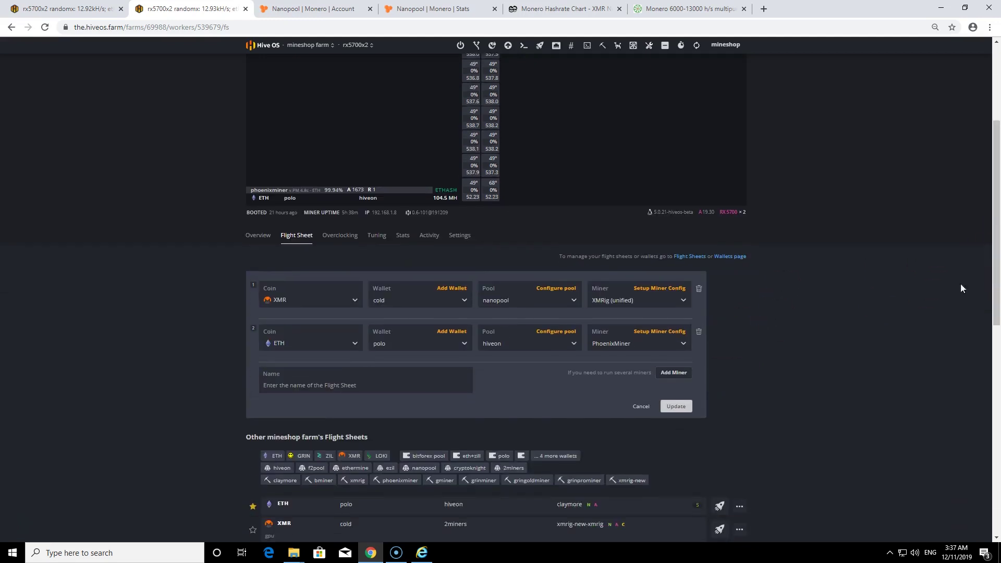
pyautogui.click(329, 297)
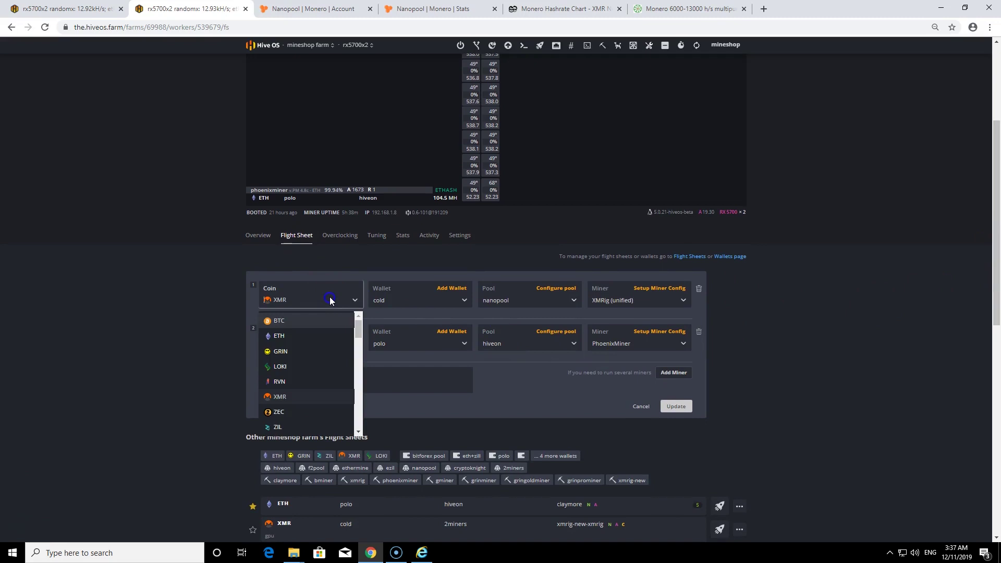
pyautogui.click(286, 395)
pyautogui.click(409, 300)
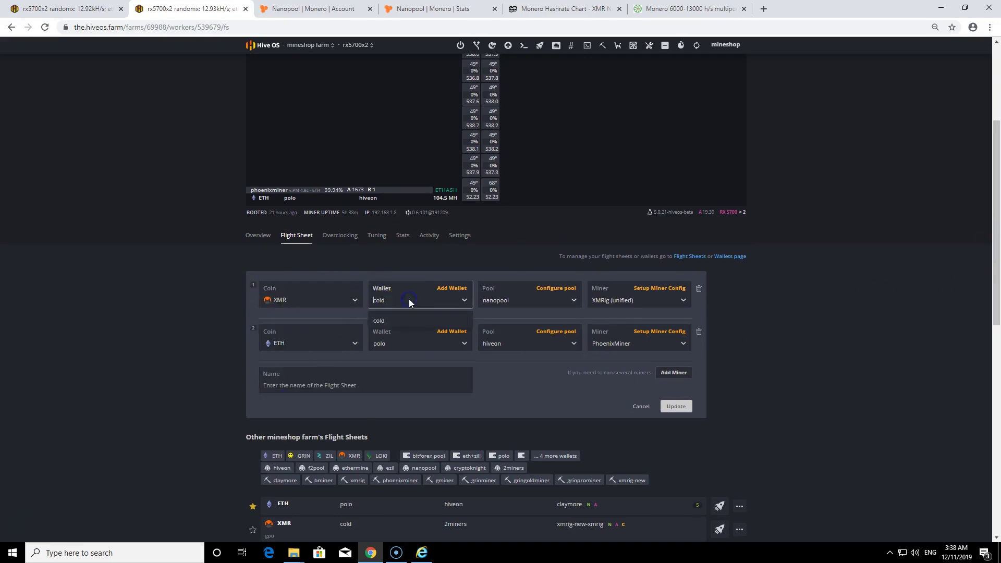
pyautogui.click(409, 300)
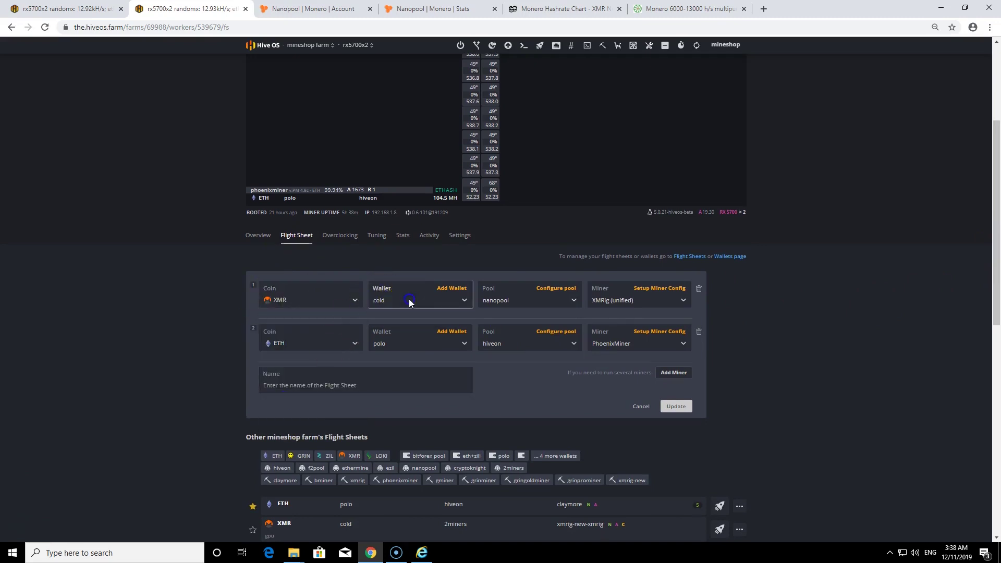
pyautogui.click(574, 299)
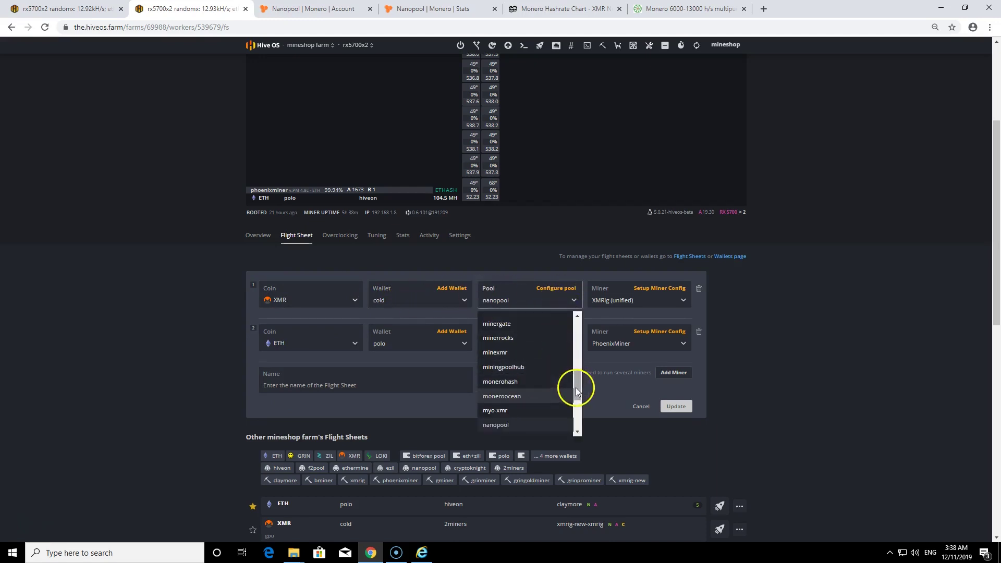
pyautogui.moveTo(578, 385); pyautogui.dragTo(565, 335)
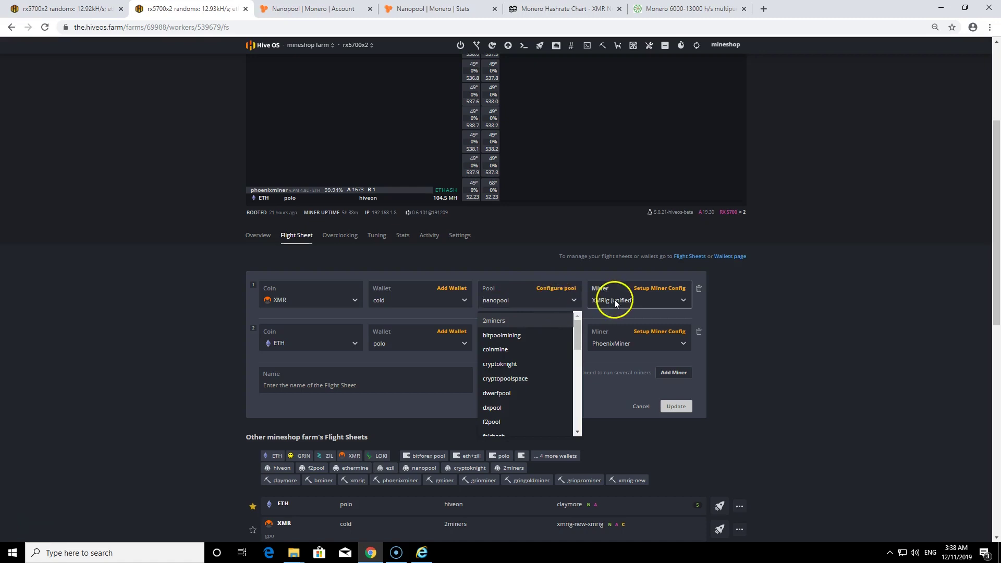
pyautogui.click(646, 300)
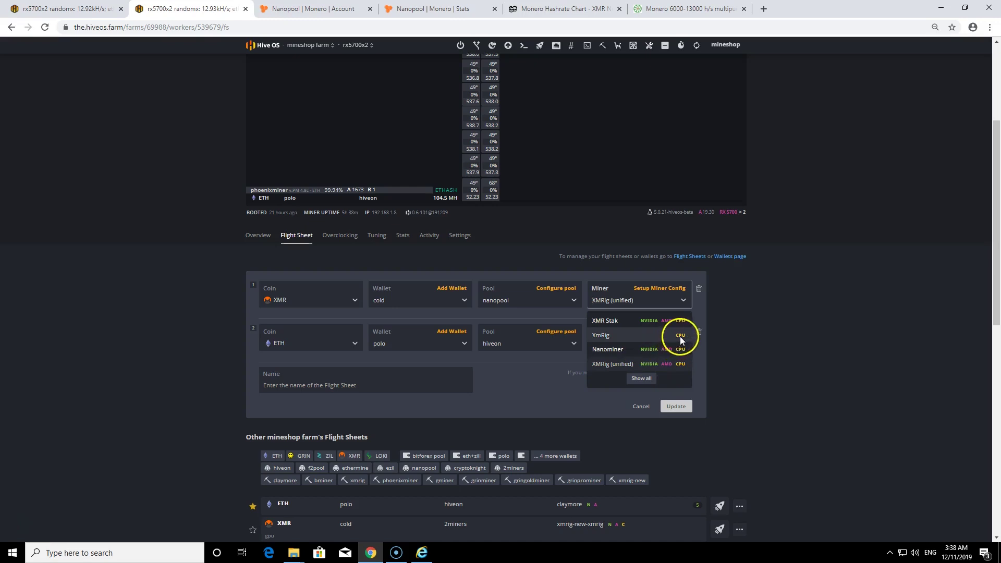
pyautogui.click(615, 365)
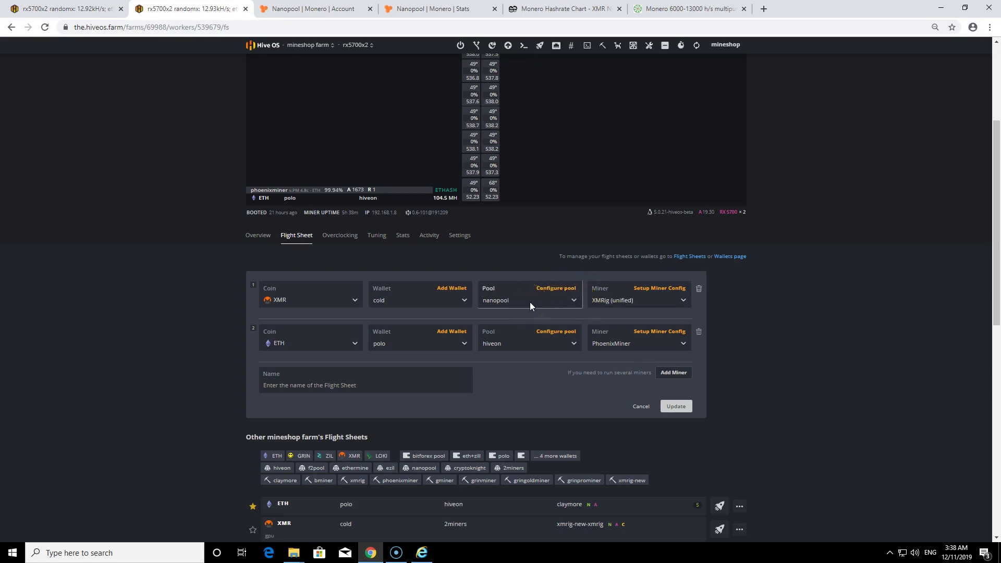
# - Open the XMRig miner configuration and review the CPU configuration help
pyautogui.click(651, 290)
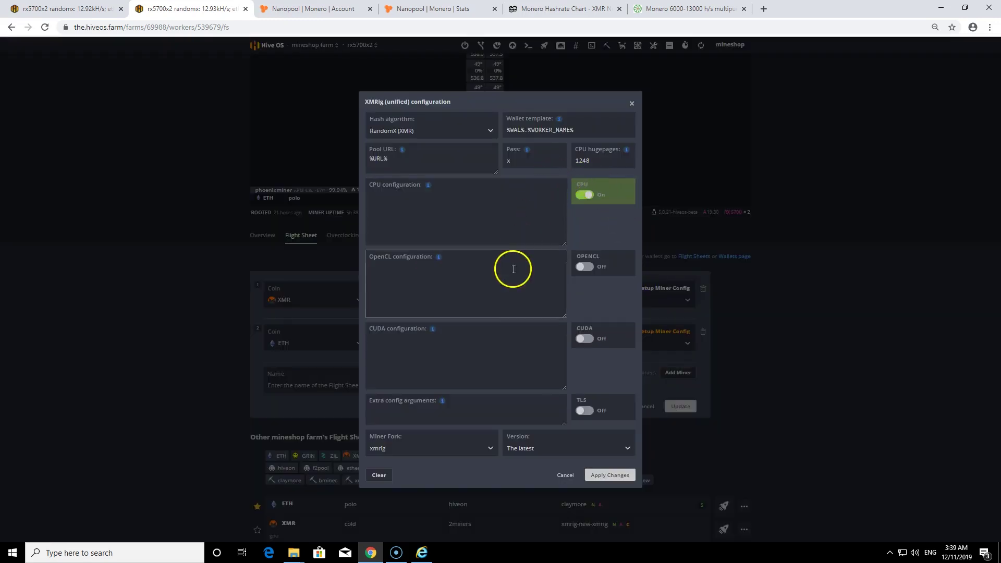
pyautogui.moveTo(431, 329)
pyautogui.moveTo(430, 188)
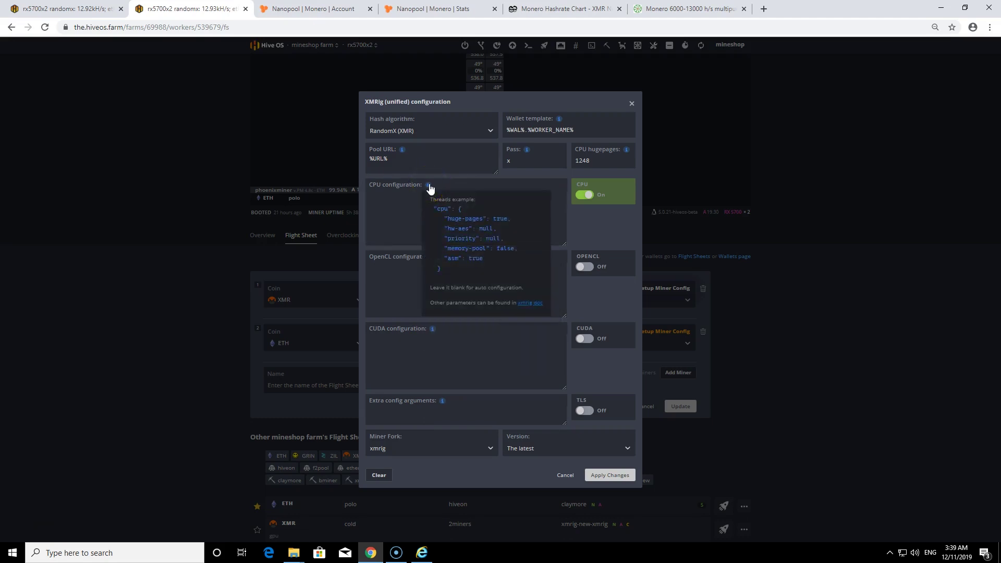
pyautogui.click(429, 187)
pyautogui.click(431, 188)
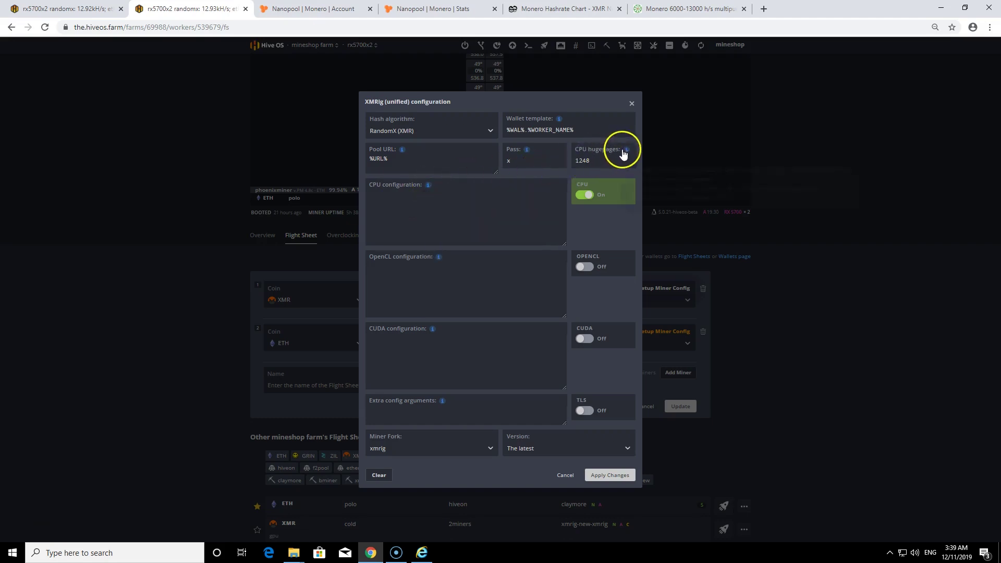
# - Confirm the CPU hugepages value reads 1248, checking its help text
pyautogui.click(549, 161)
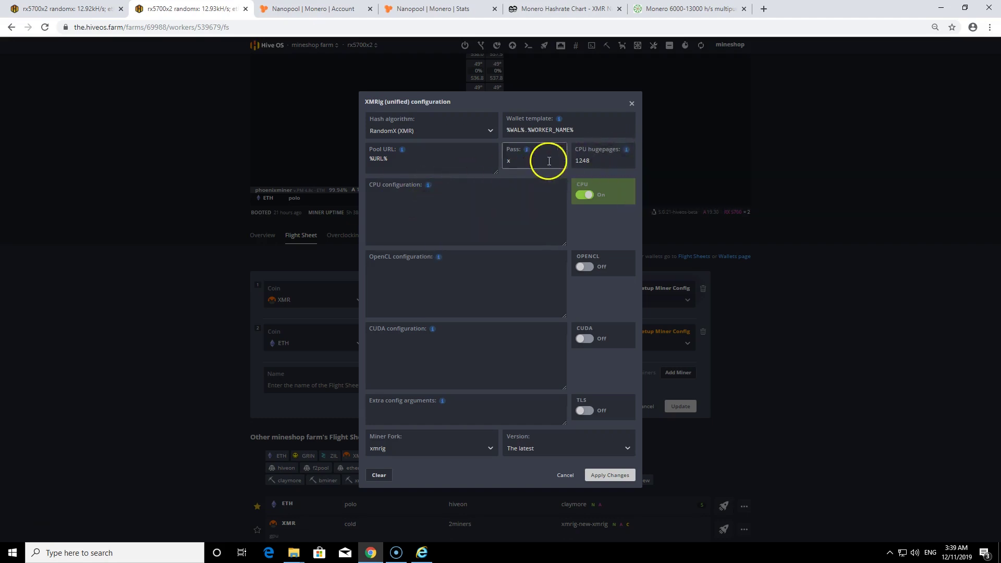
pyautogui.click(626, 150)
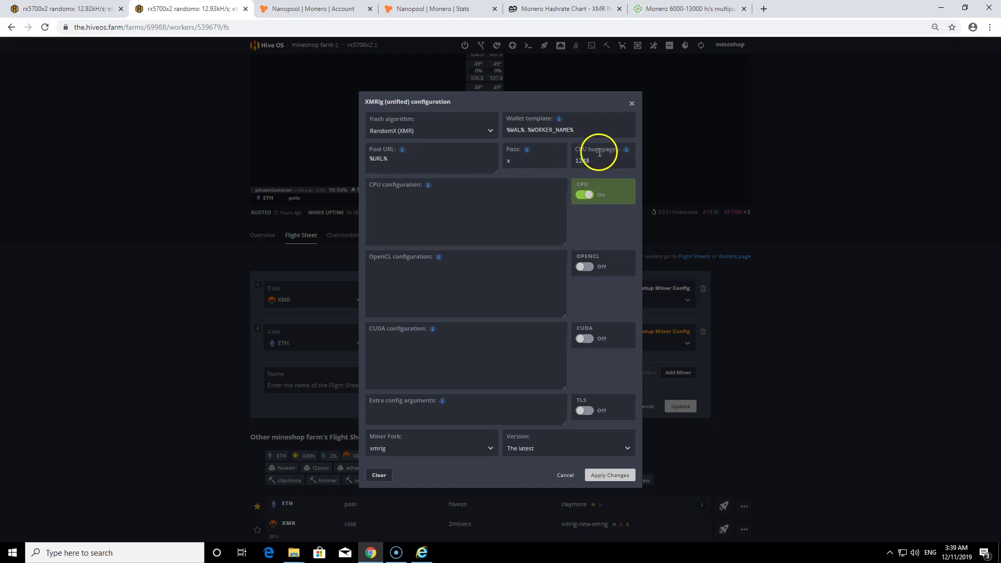
pyautogui.click(583, 156)
pyautogui.moveTo(576, 160); pyautogui.dragTo(582, 161)
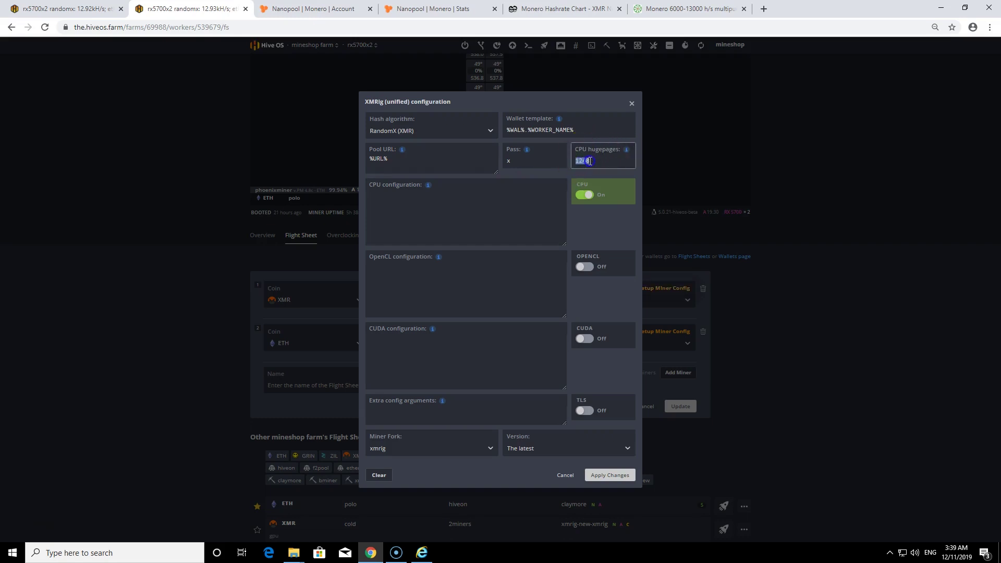
pyautogui.moveTo(627, 152)
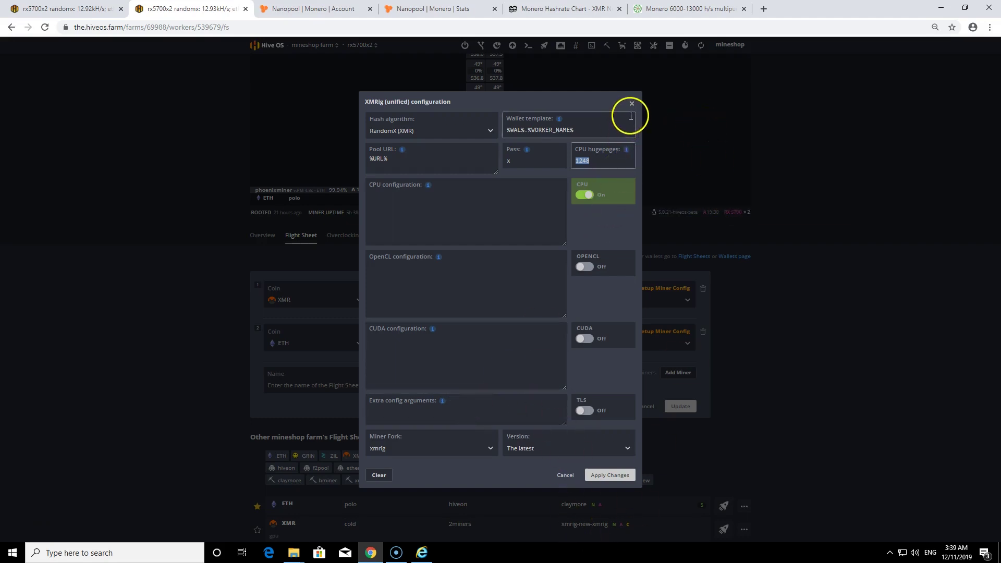
# - Apply the XMRig configuration and keep ETH with its wallet in the second row
pyautogui.click(610, 475)
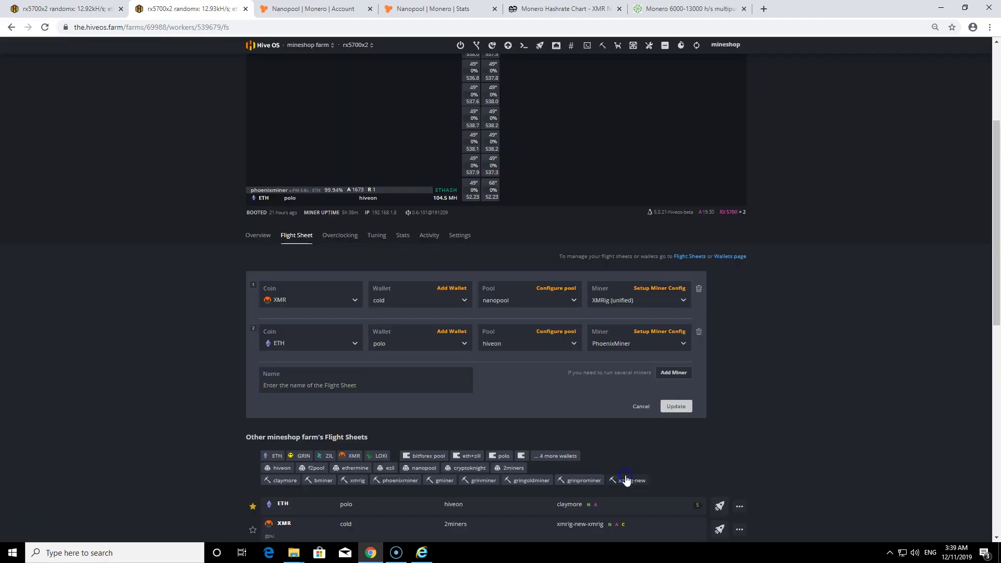
pyautogui.click(313, 344)
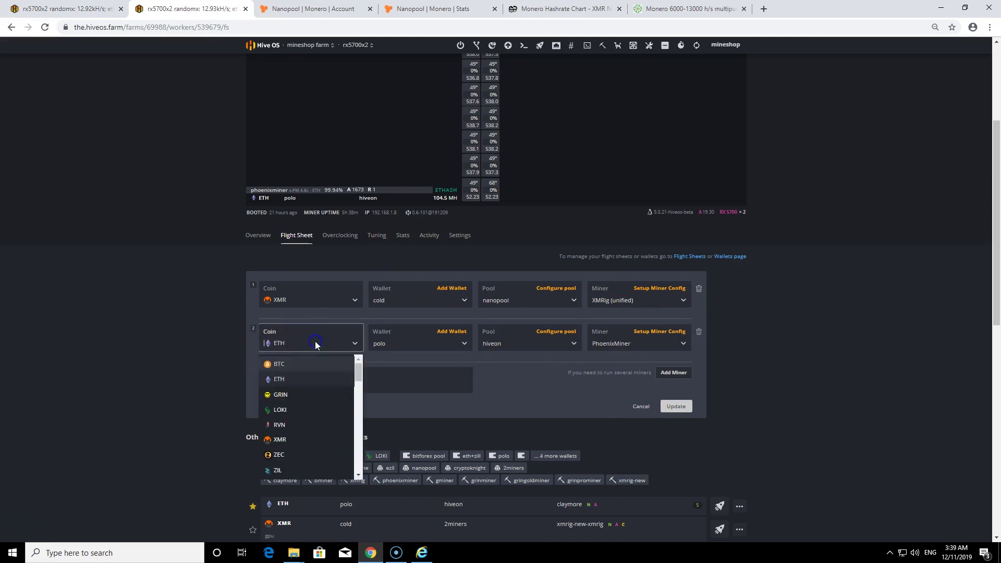
pyautogui.click(315, 344)
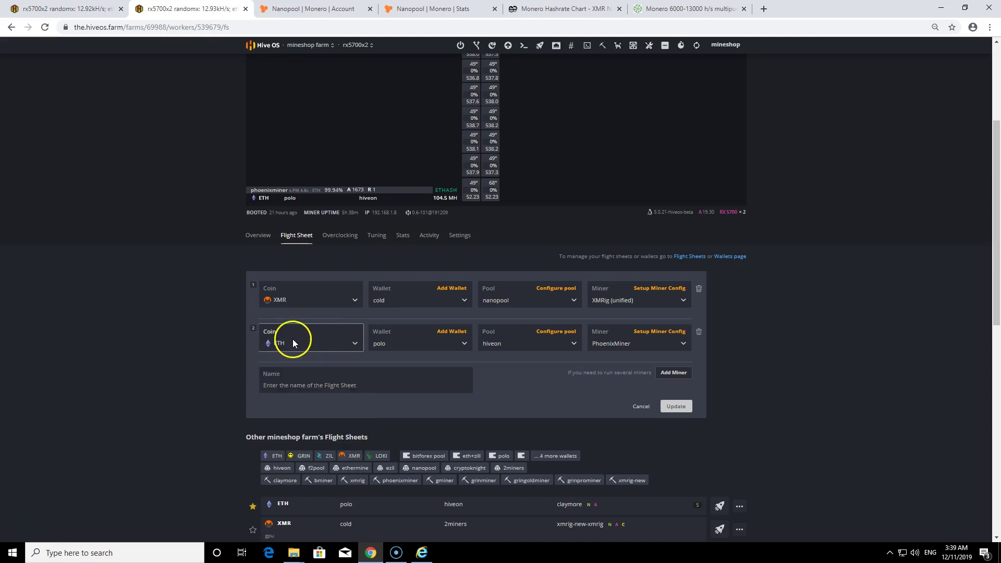
pyautogui.click(293, 342)
pyautogui.click(293, 341)
pyautogui.click(440, 346)
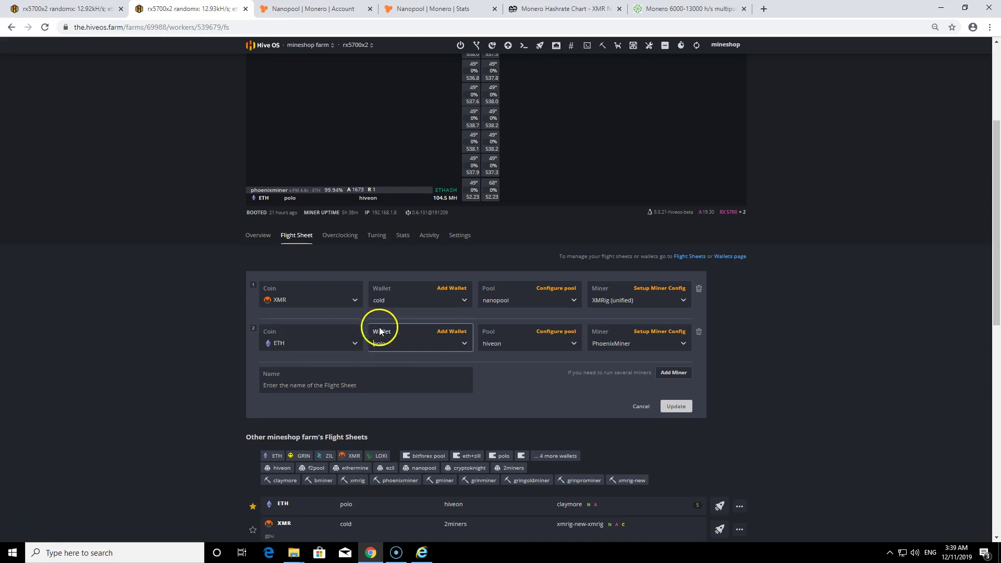
# - Keep hiveon as the ETH pool and PhoenixMiner as its miner, then submit with Update
pyautogui.click(576, 342)
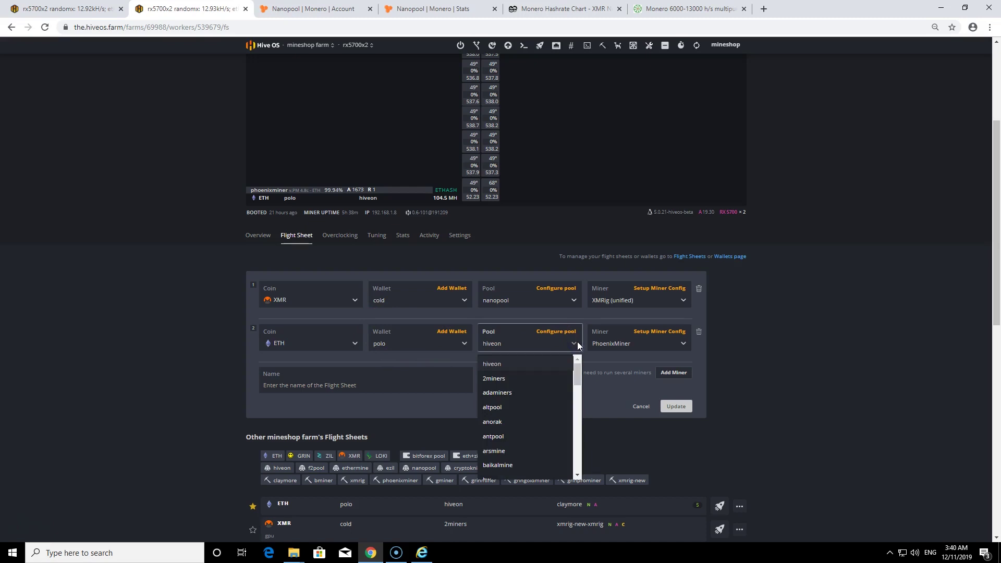
pyautogui.moveTo(576, 365); pyautogui.dragTo(570, 340)
pyautogui.click(571, 343)
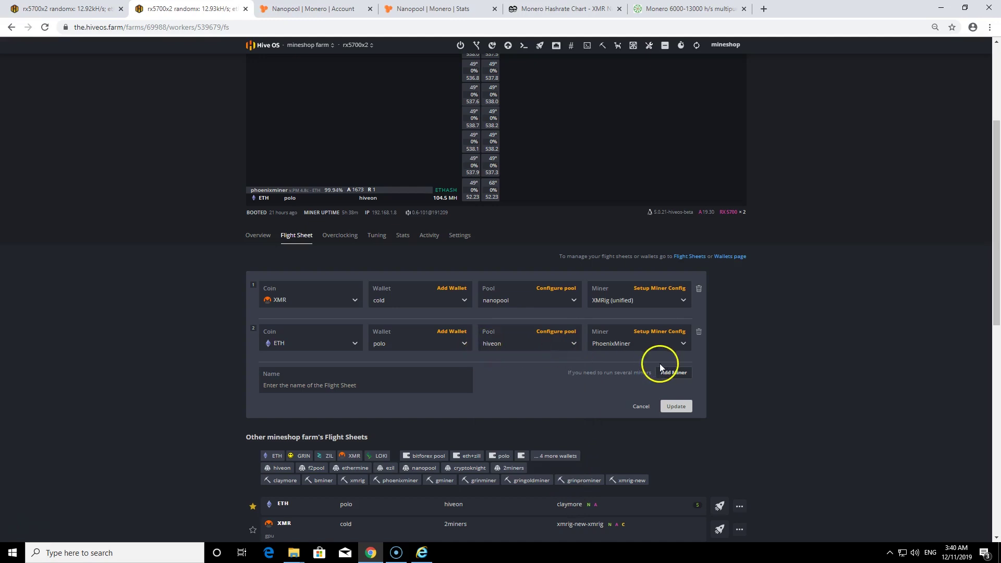
pyautogui.click(682, 345)
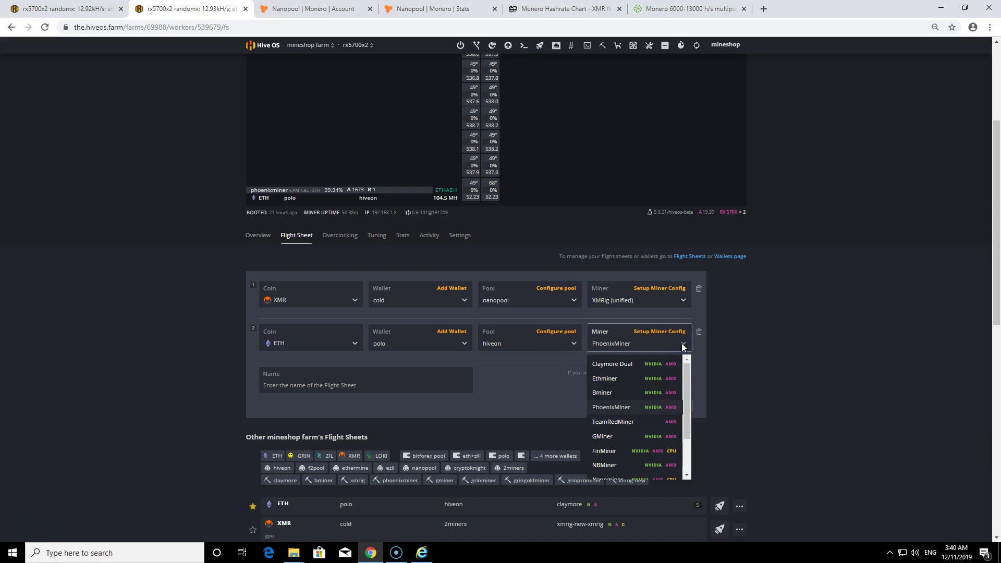
pyautogui.click(683, 345)
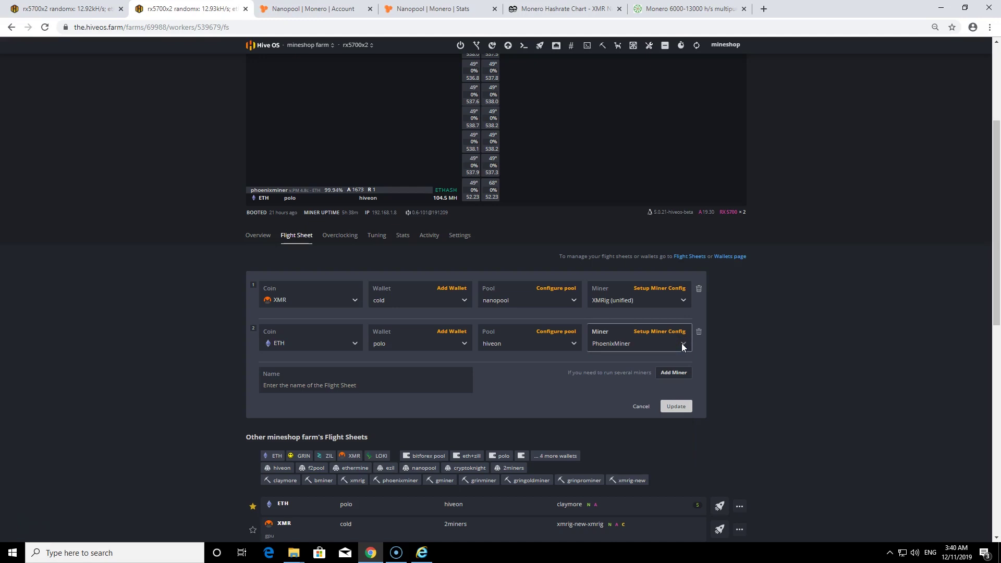
pyautogui.click(684, 407)
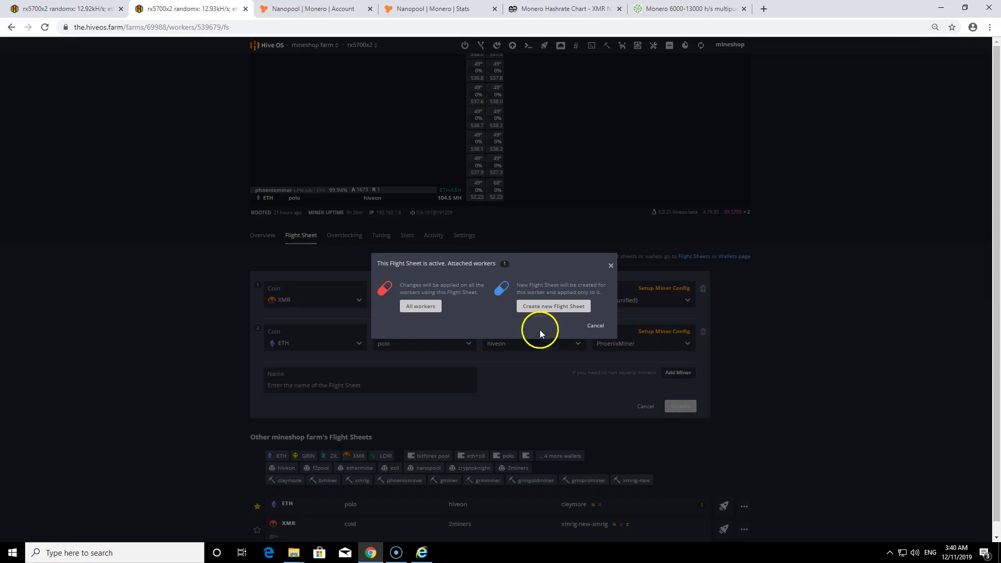
# - Update the flight sheet for all attached workers, apply it to rx5700x2, and dismiss the notice
pyautogui.click(420, 306)
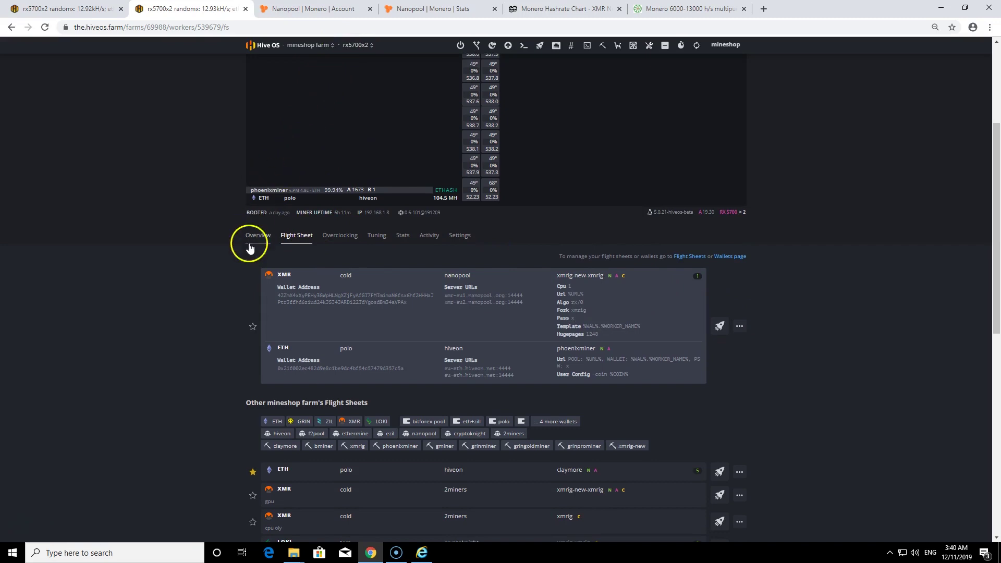
pyautogui.click(727, 325)
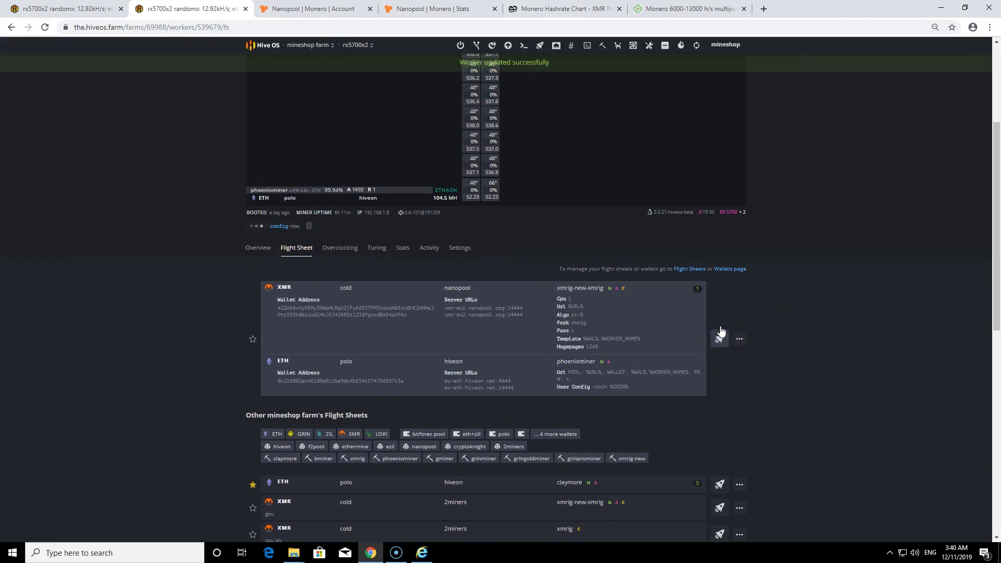
pyautogui.click(603, 63)
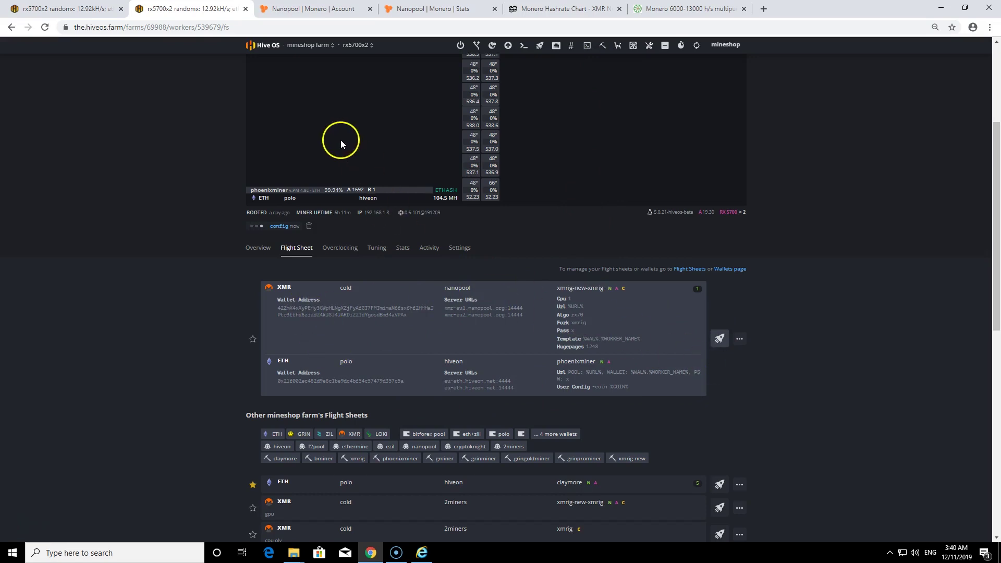
# - Reload the Nanopool Monero account stats and check the current calculated hashrate
pyautogui.click(293, 9)
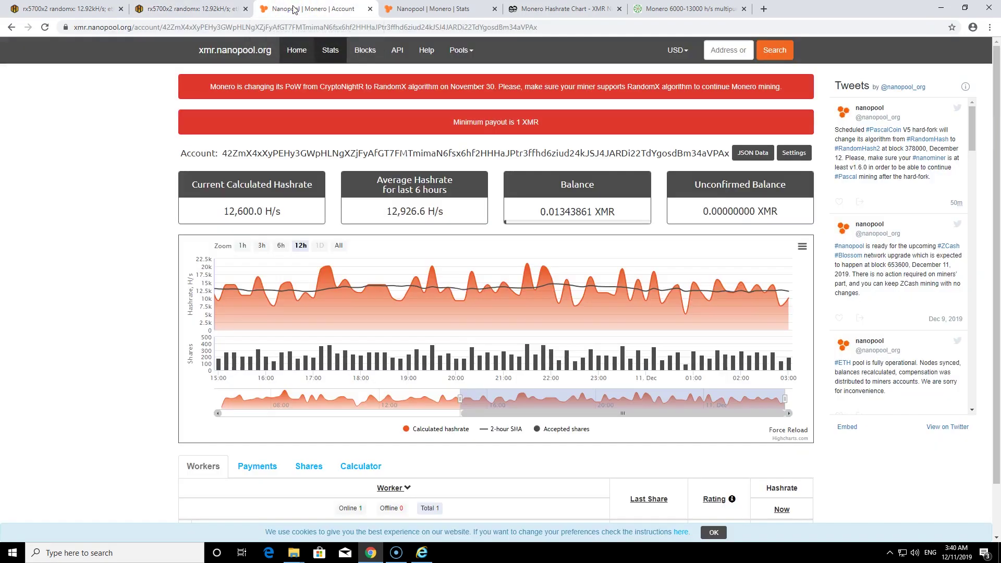
pyautogui.click(45, 26)
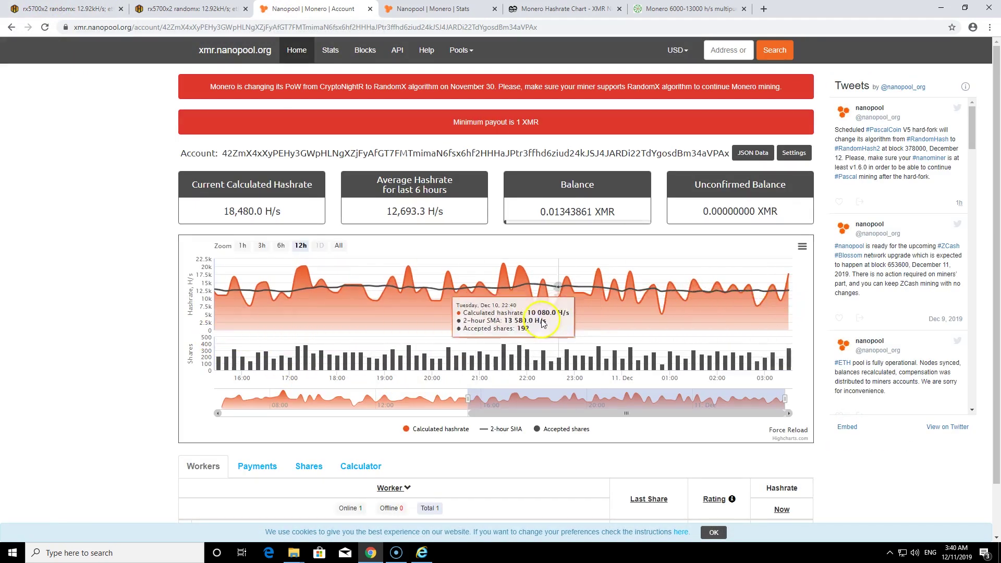
pyautogui.moveTo(211, 212); pyautogui.dragTo(264, 211)
pyautogui.click(266, 213)
pyautogui.click(268, 211)
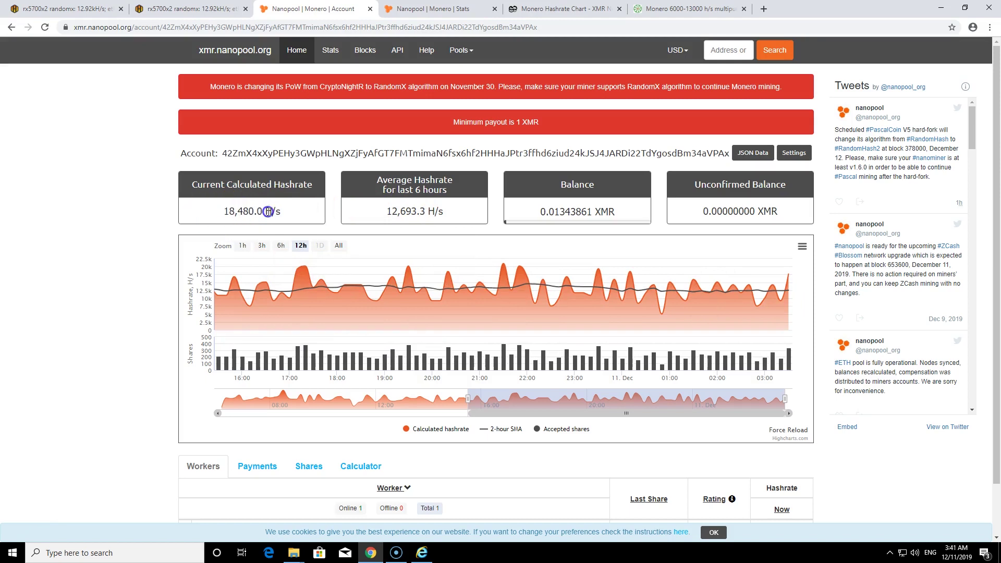
# - Check the 12,693.3 H/s 6-hour average, 0.01343861 XMR balance and rx5700x2 worker, then open Stats
pyautogui.click(385, 211)
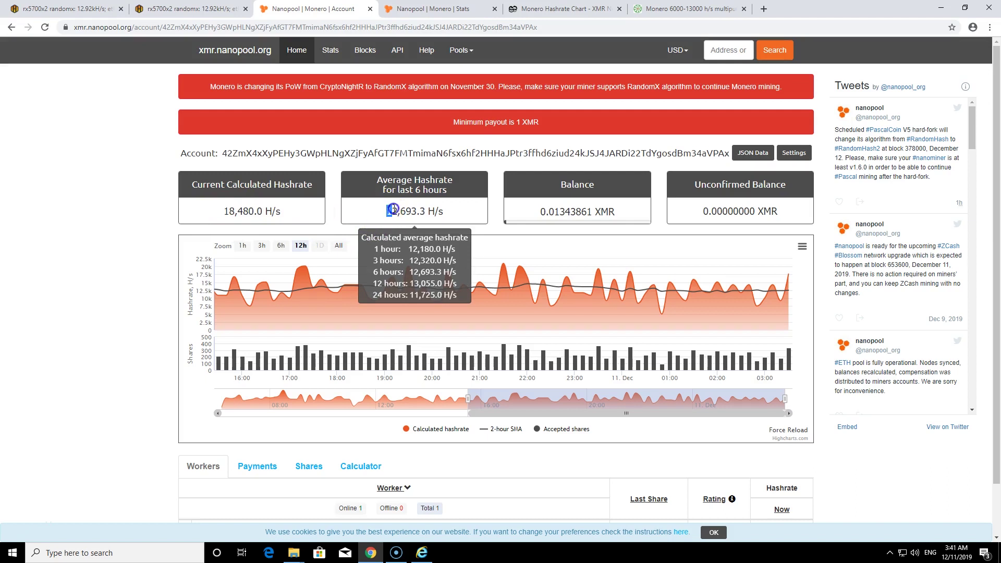
pyautogui.moveTo(408, 213); pyautogui.dragTo(485, 219)
pyautogui.moveTo(459, 215)
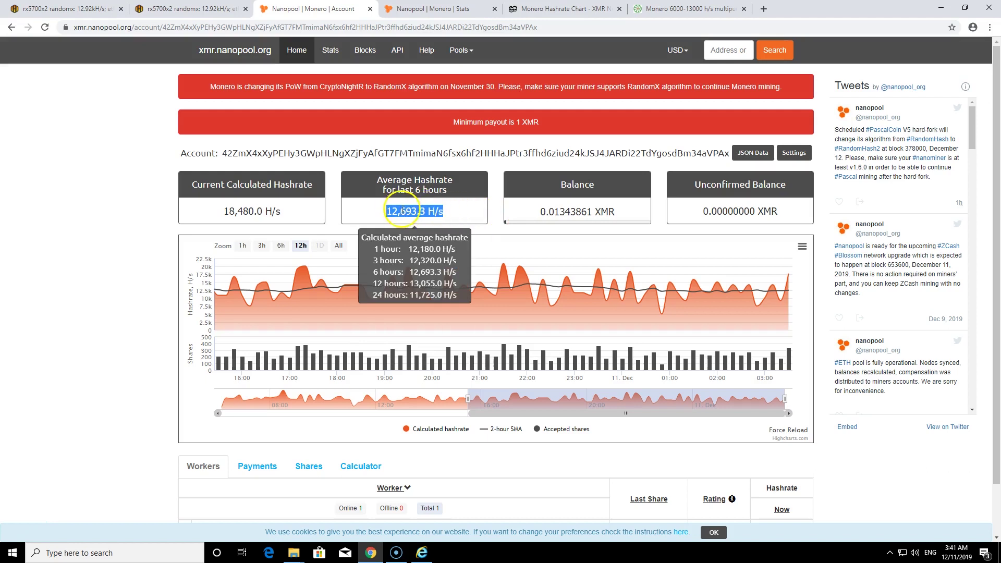
pyautogui.moveTo(535, 213)
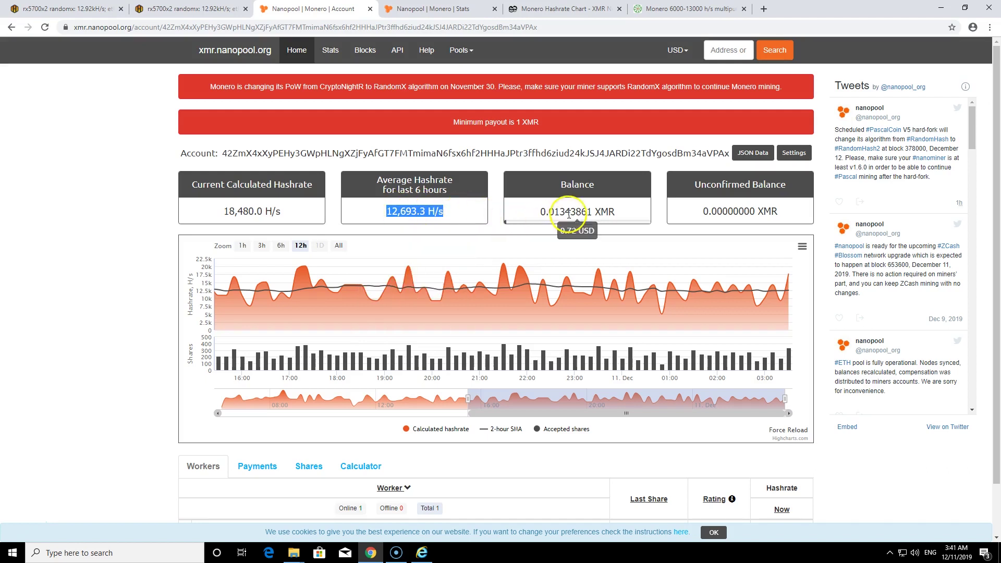
pyautogui.click(539, 217)
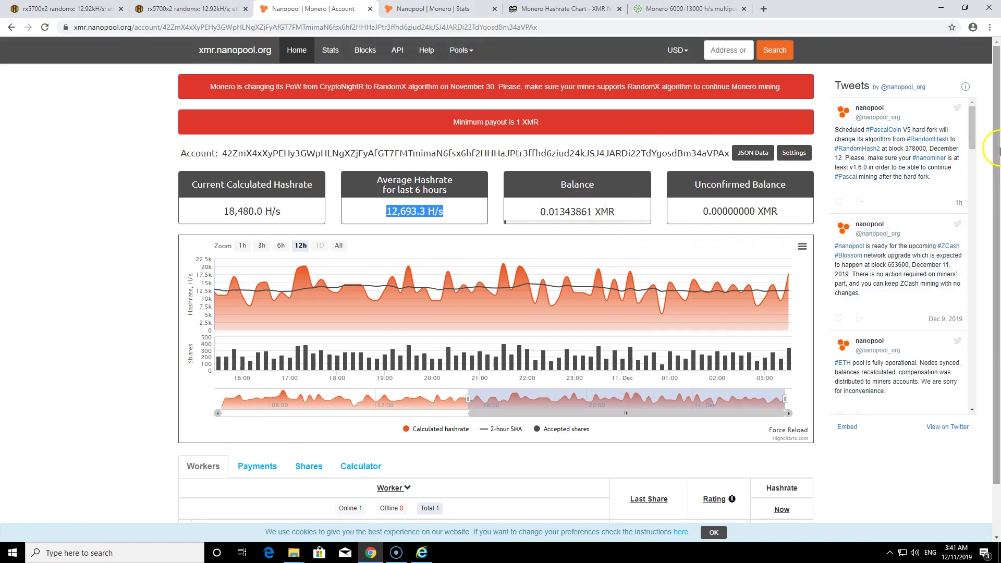
pyautogui.scroll(-2, 999, 269)
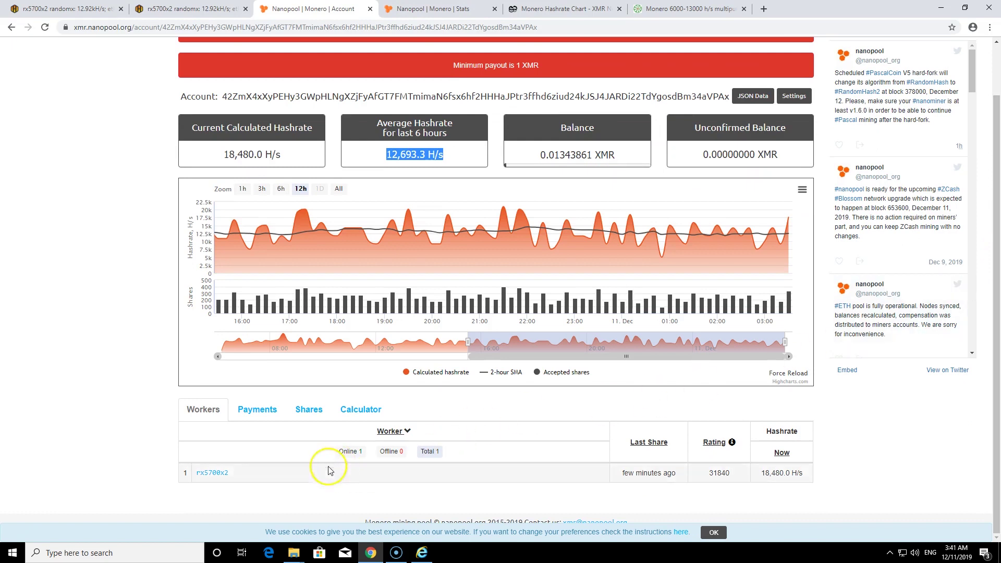
pyautogui.moveTo(234, 475); pyautogui.dragTo(198, 472)
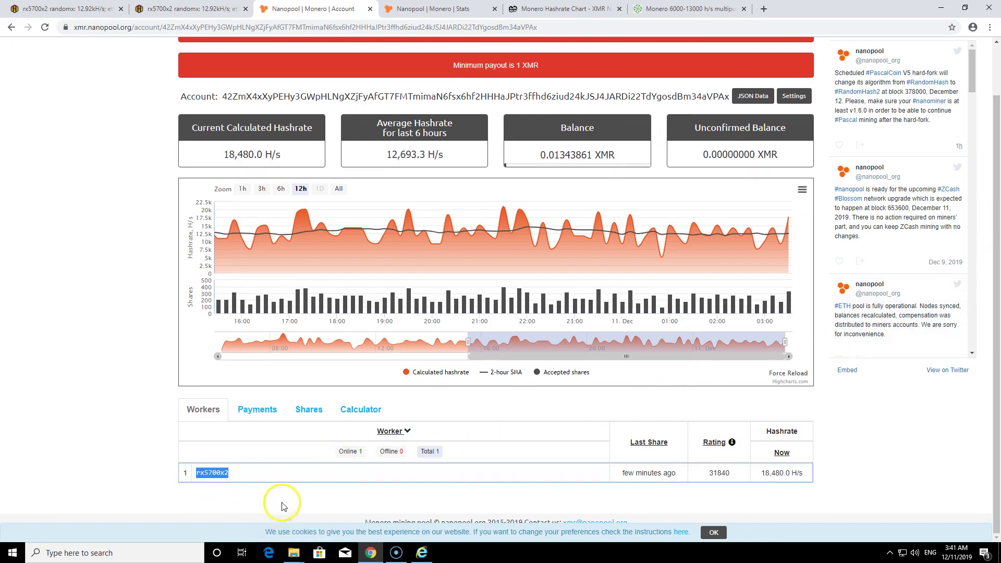
pyautogui.click(425, 9)
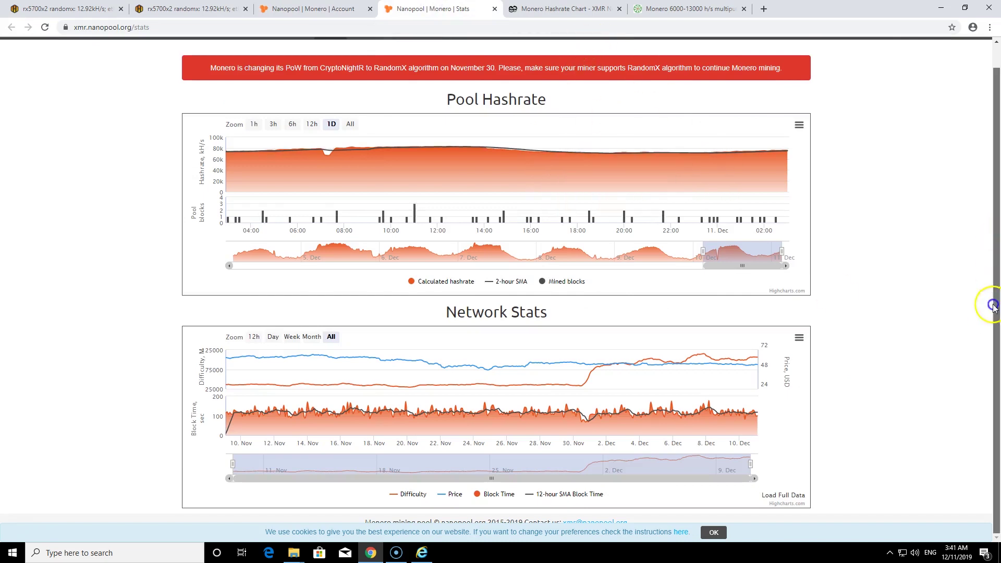
# - Review Nanopool's Monero pool hashrate and network stats charts, then open the 2Miners hashrate chart
pyautogui.moveTo(995, 301); pyautogui.dragTo(997, 224)
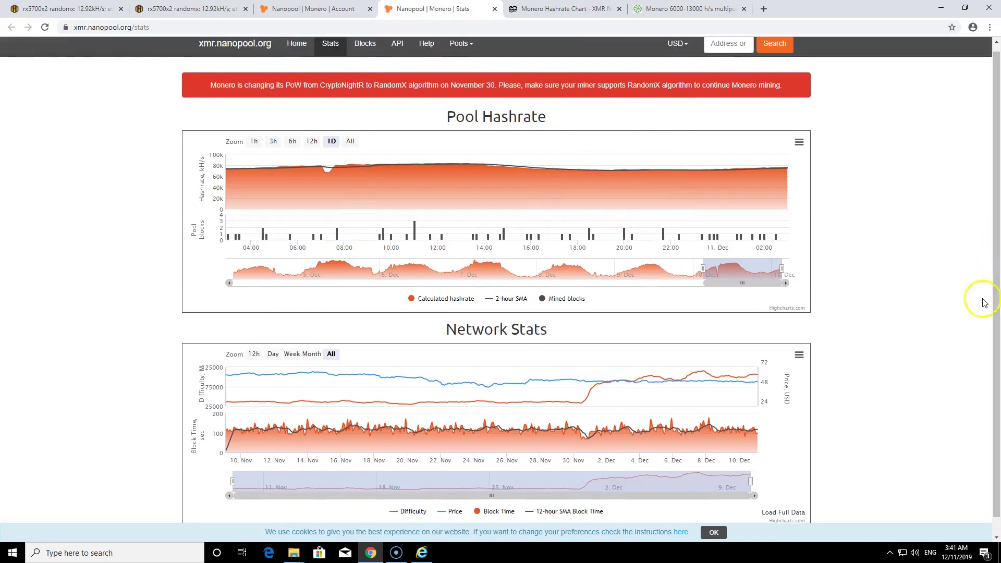
pyautogui.scroll(1, 996, 268)
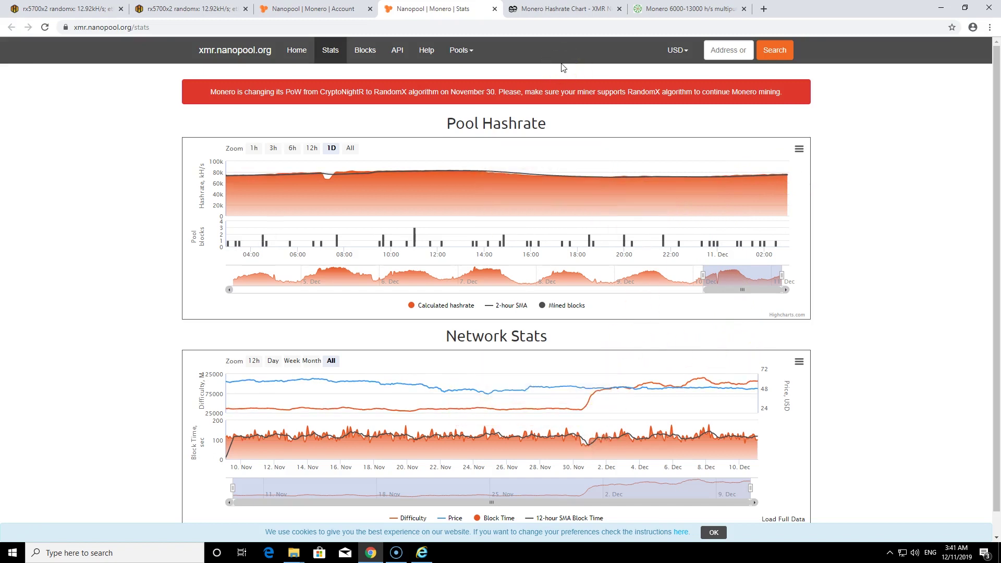
pyautogui.click(549, 10)
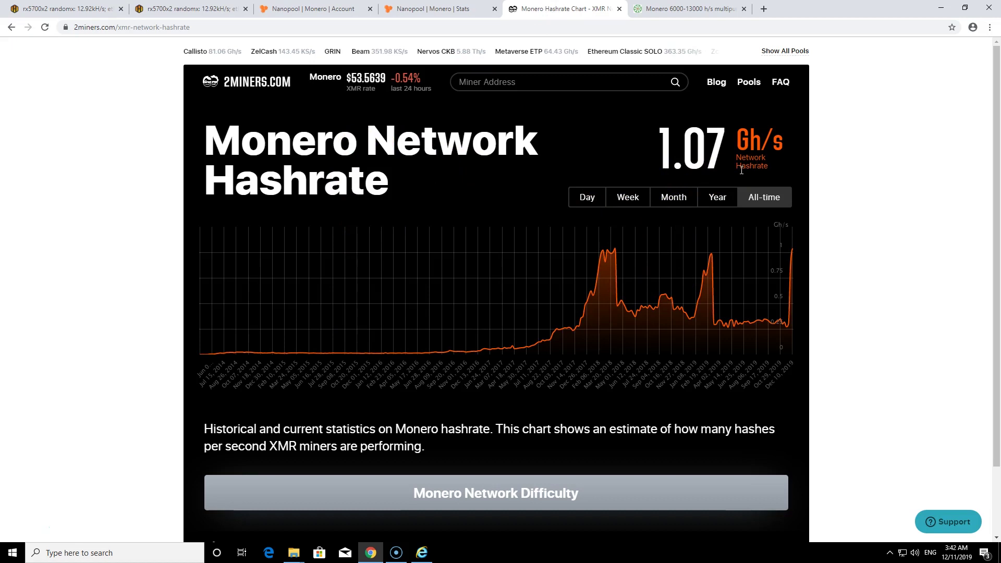
# - Check the 1.07 Gh/s Monero network hashrate chart, reload it, and return to the Hive OS worker
pyautogui.click(653, 152)
pyautogui.click(517, 125)
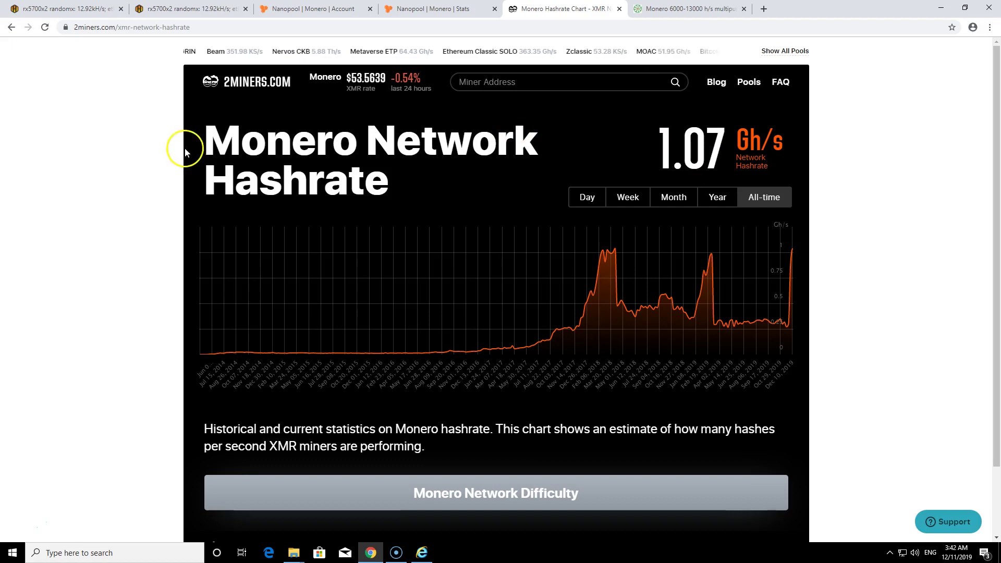
pyautogui.click(45, 29)
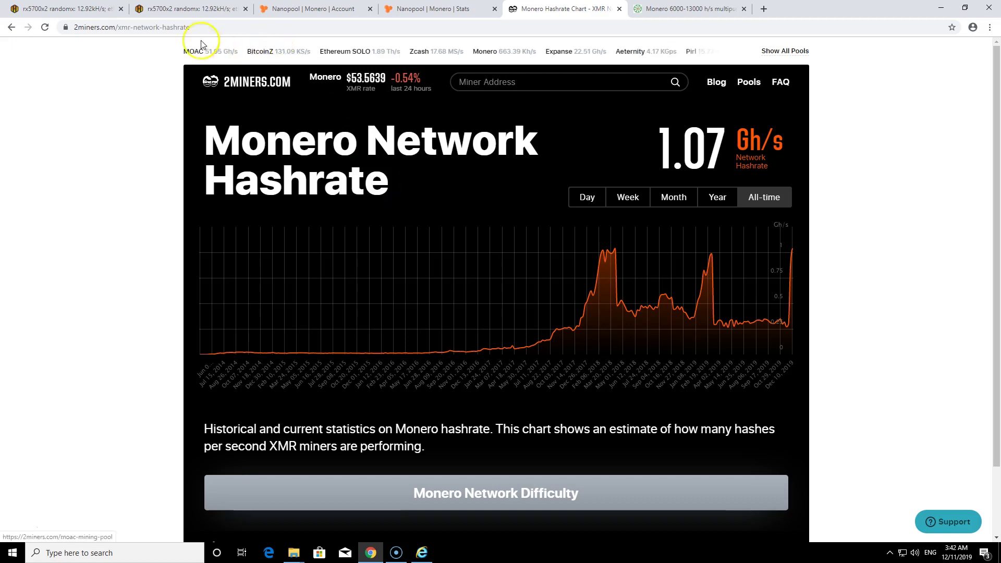
pyautogui.click(63, 8)
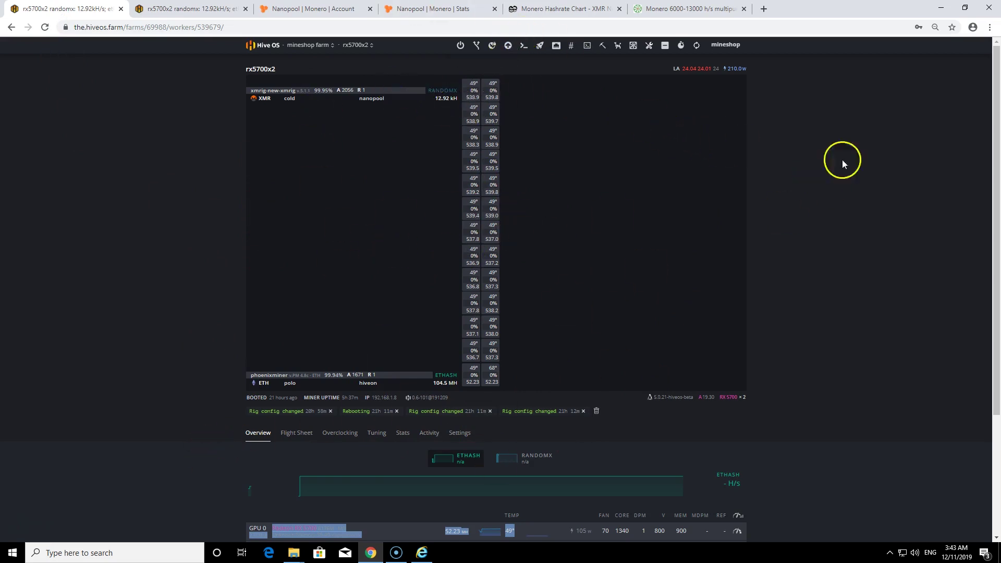
# - Review the rx5700x2 worker's XMR 12.92 kH and ETH 104.5 MH miners, then return to 2Miners
pyautogui.moveTo(993, 164)
pyautogui.mouseDown()
pyautogui.moveTo(993, 258)
pyautogui.moveTo(997, 162)
pyautogui.mouseUp()
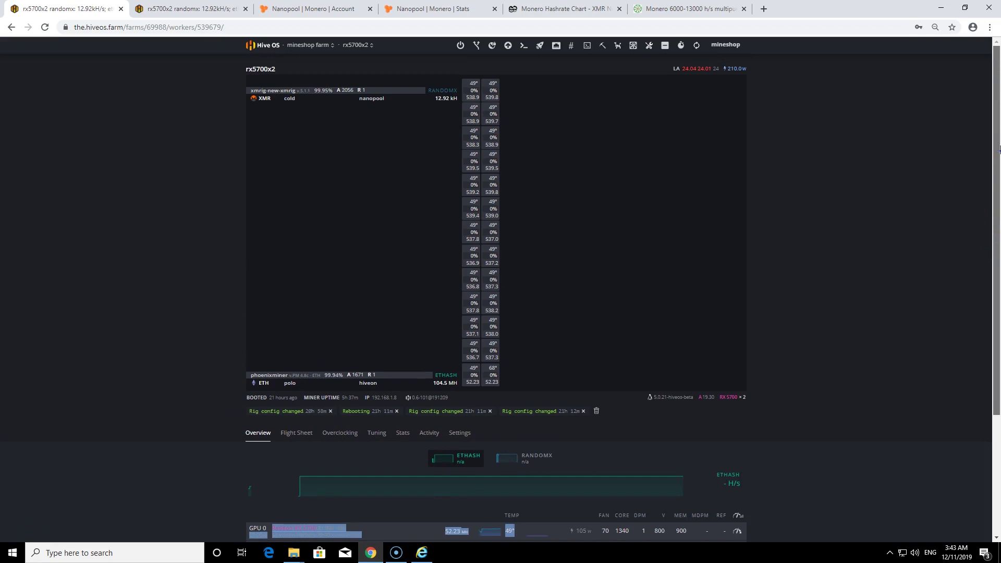
pyautogui.click(875, 146)
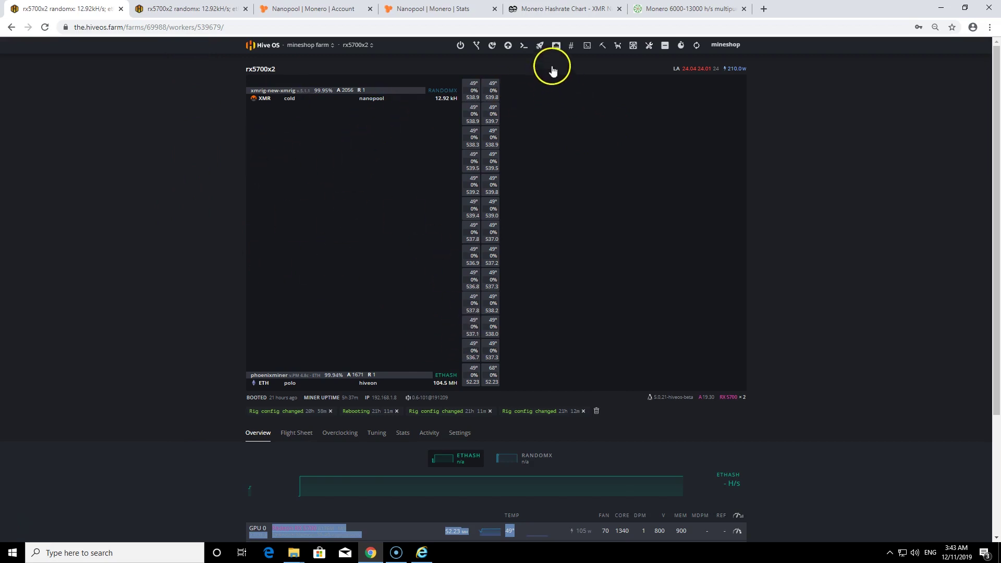
pyautogui.click(569, 13)
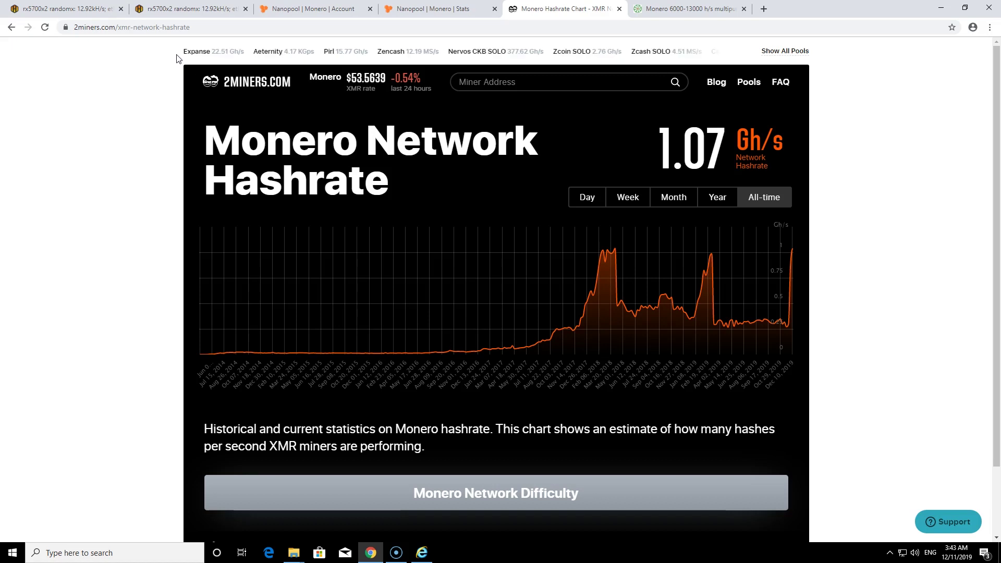
# - Switch to the mineshop.eu 'Monero 6000-13000 h/s' mining rig page
pyautogui.click(181, 53)
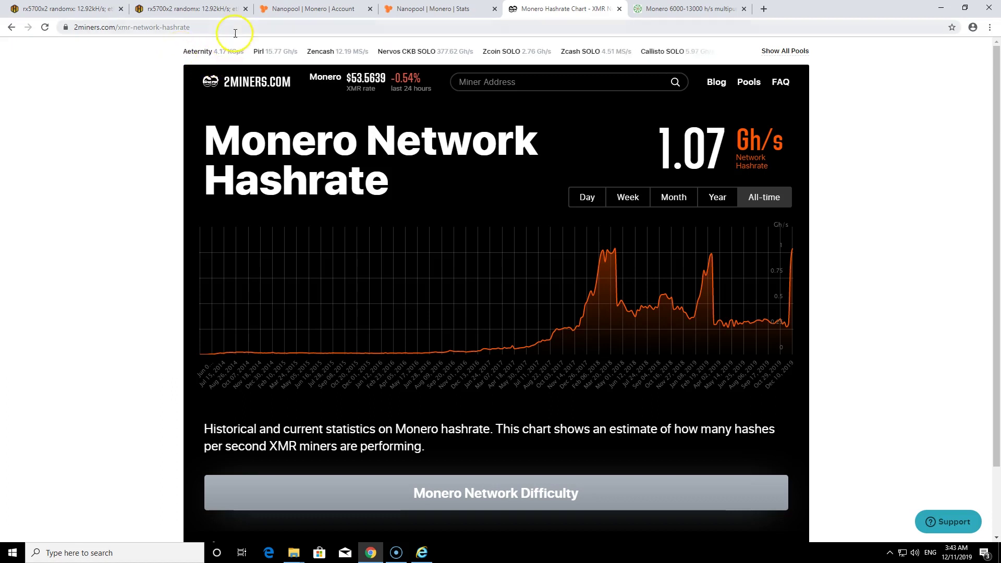
pyautogui.click(680, 8)
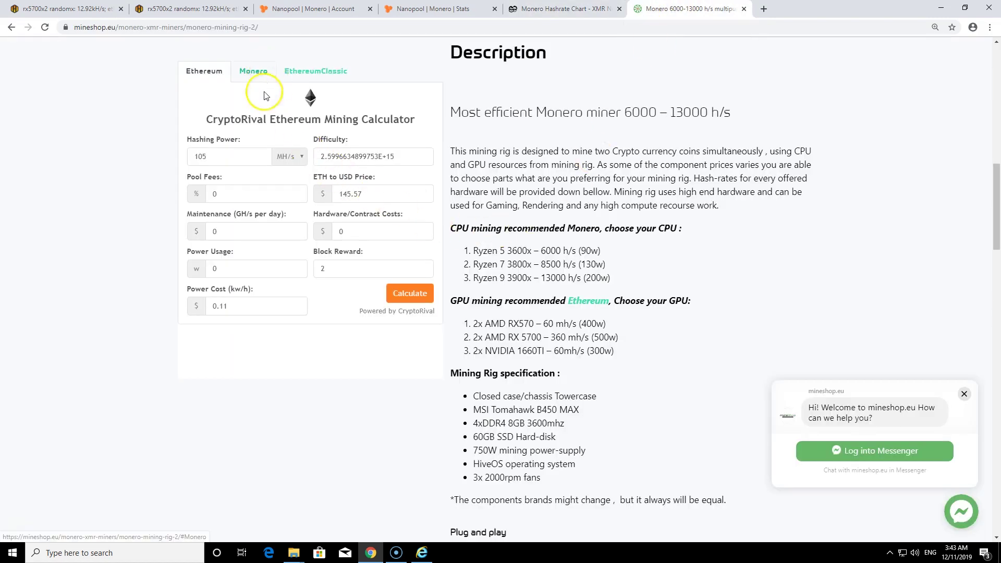
# - Calculate Monero earnings for 13000 H/s, comparing the daily and monthly profit views
pyautogui.click(259, 73)
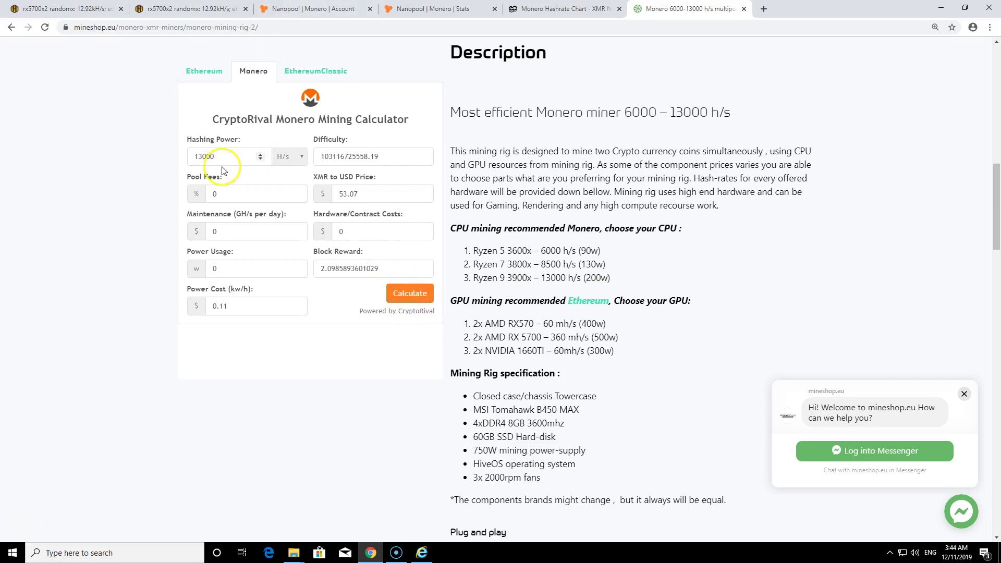
pyautogui.click(426, 301)
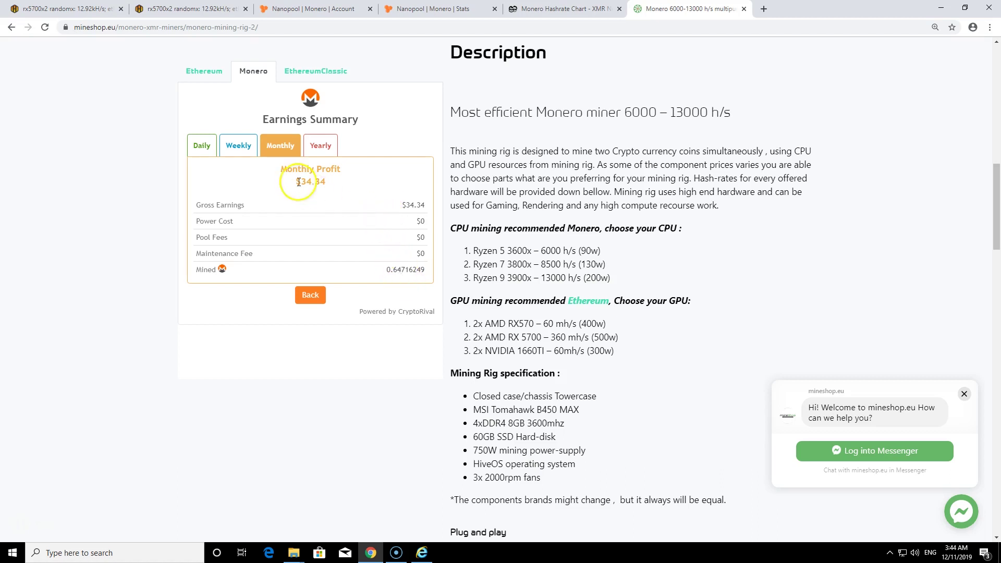
pyautogui.click(203, 149)
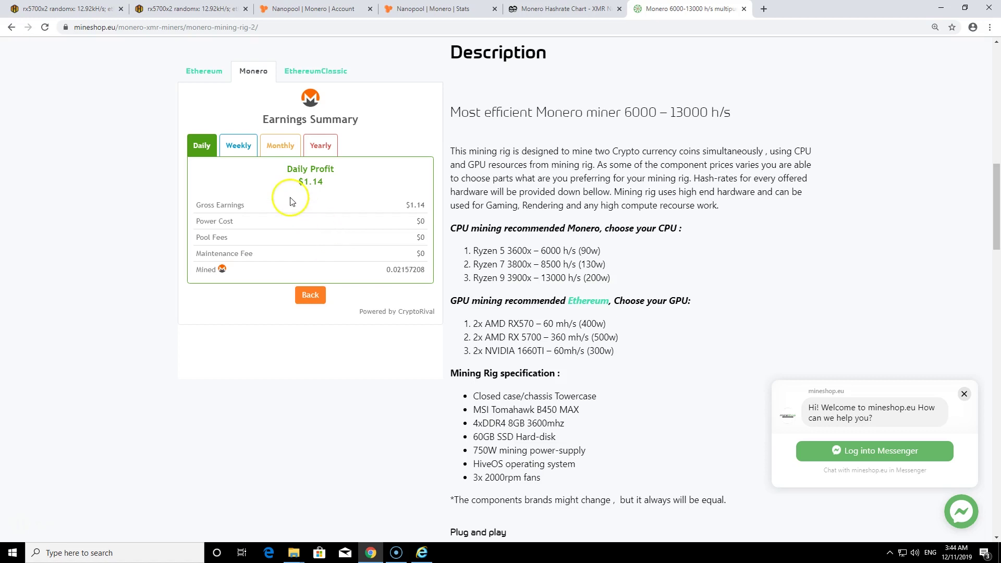
pyautogui.click(291, 148)
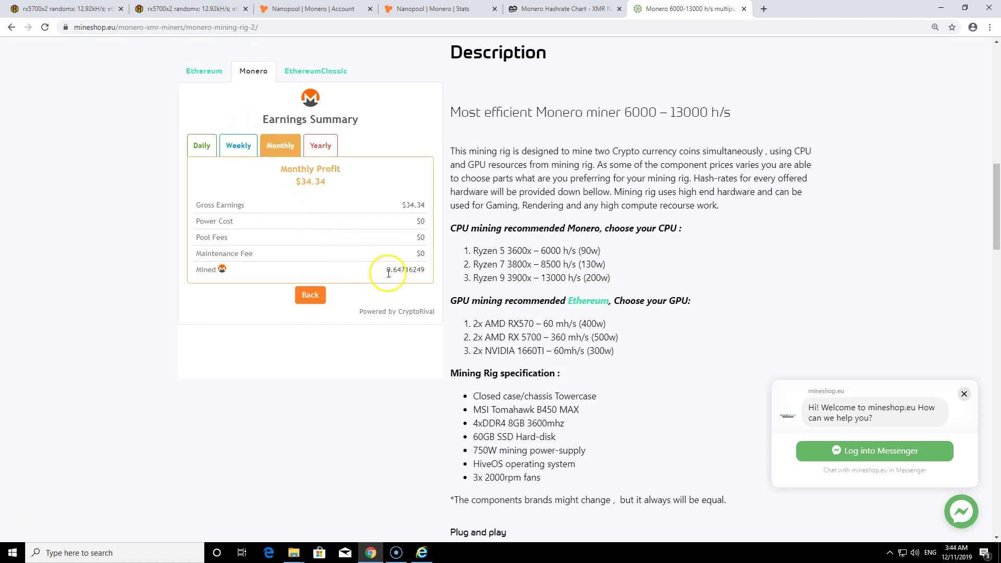
# - Highlight the $34.34 monthly earnings and the 0.64716249 XMR mined per month
pyautogui.moveTo(405, 204); pyautogui.dragTo(425, 204)
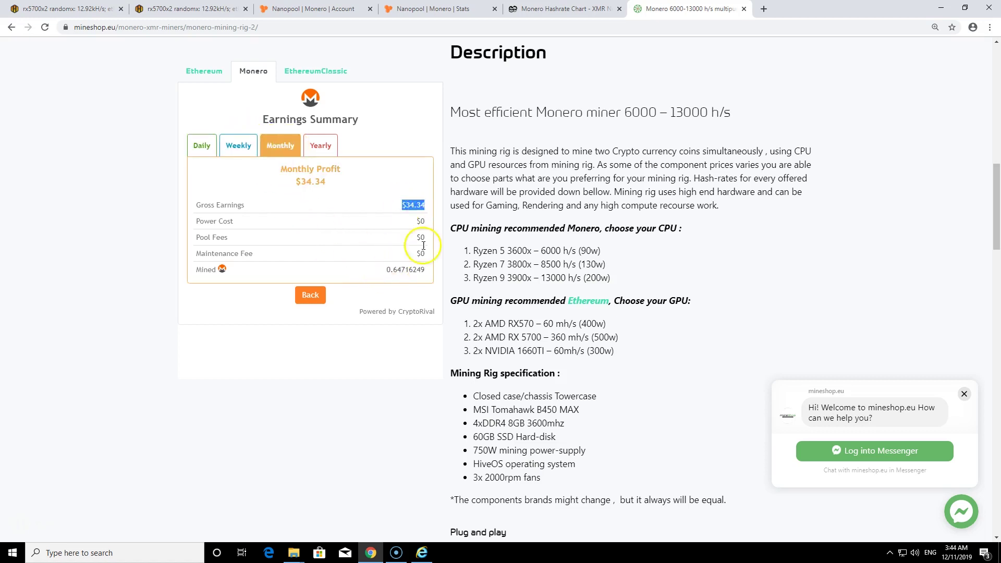
pyautogui.moveTo(386, 270)
pyautogui.mouseDown()
pyautogui.moveTo(415, 273)
pyautogui.moveTo(383, 272)
pyautogui.mouseUp()
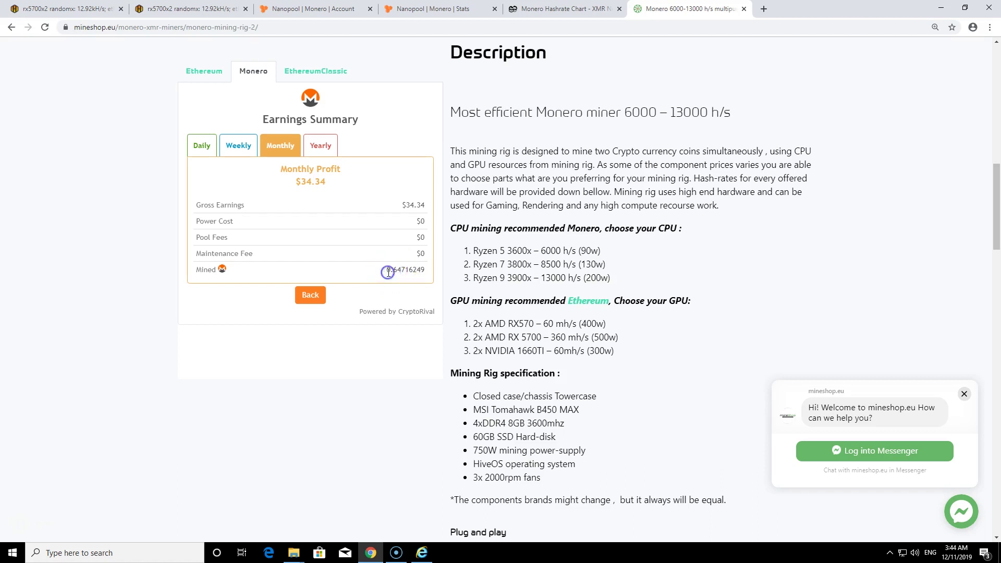
pyautogui.doubleClick(387, 272)
pyautogui.click(383, 271)
pyautogui.moveTo(402, 269); pyautogui.dragTo(389, 269)
pyautogui.moveTo(380, 273)
pyautogui.mouseDown()
pyautogui.moveTo(401, 269)
pyautogui.moveTo(388, 271)
pyautogui.mouseUp()
pyautogui.click(388, 270)
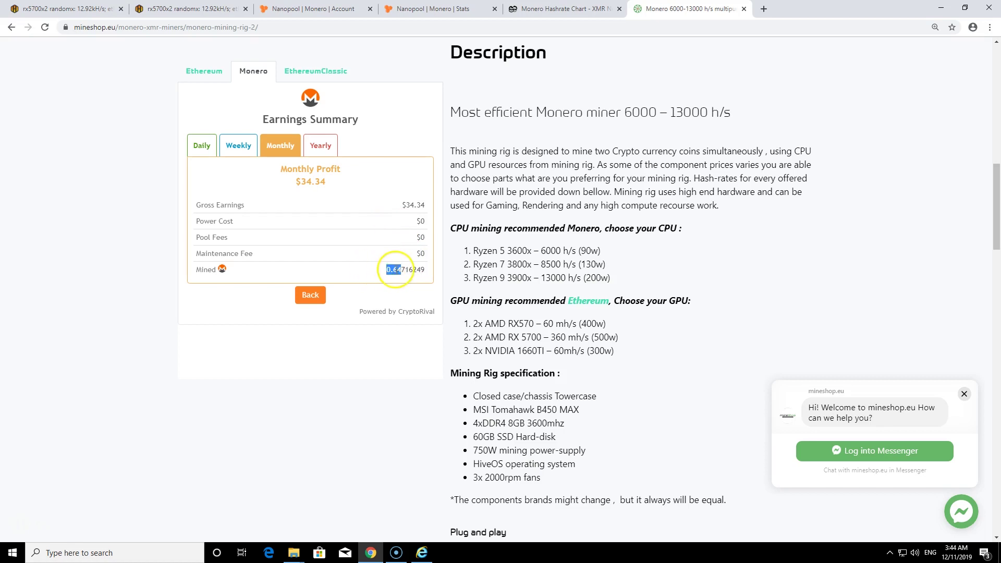
pyautogui.click(392, 269)
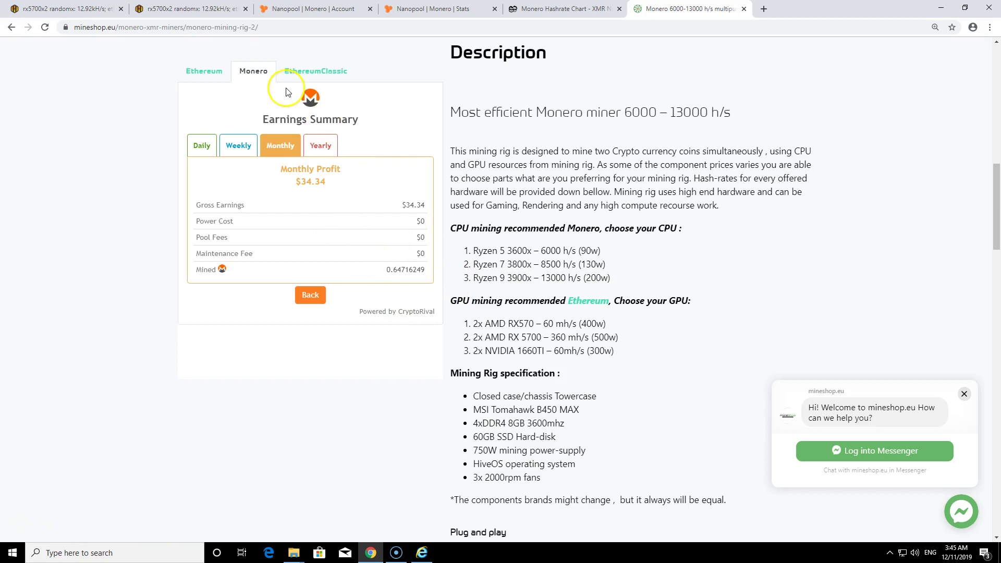
# - Calculate Ethereum earnings at 105 MH/s and highlight the $31.71 monthly gross earnings
pyautogui.click(204, 74)
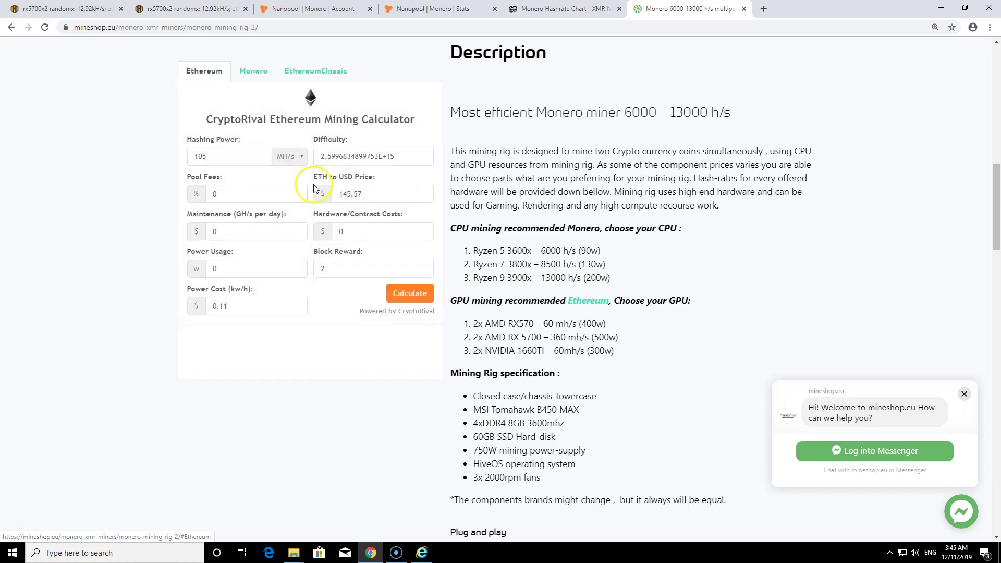
pyautogui.click(412, 295)
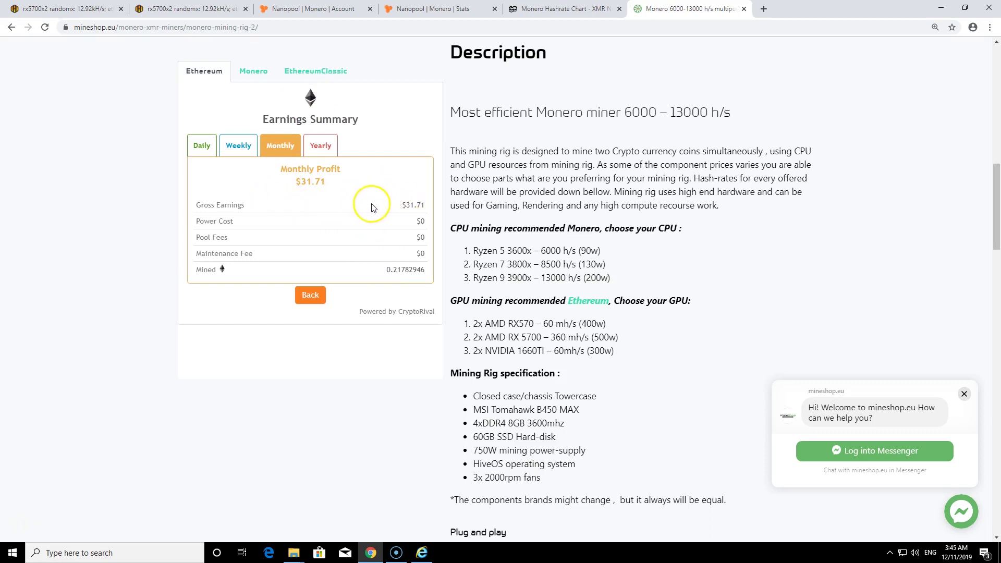
pyautogui.moveTo(382, 208); pyautogui.dragTo(425, 207)
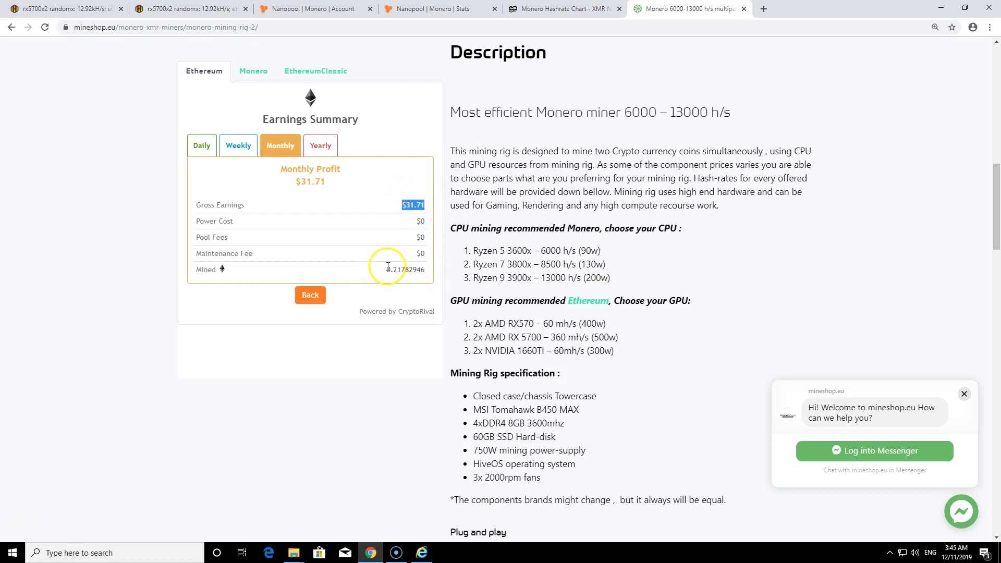
# - Highlight the fee rows and the 0.21782946 ETH mined per month, clearing stray highlights
pyautogui.moveTo(385, 271)
pyautogui.mouseDown()
pyautogui.moveTo(427, 273)
pyautogui.moveTo(377, 279)
pyautogui.mouseUp()
pyautogui.moveTo(355, 190)
pyautogui.mouseDown()
pyautogui.moveTo(362, 245)
pyautogui.moveTo(353, 183)
pyautogui.mouseUp()
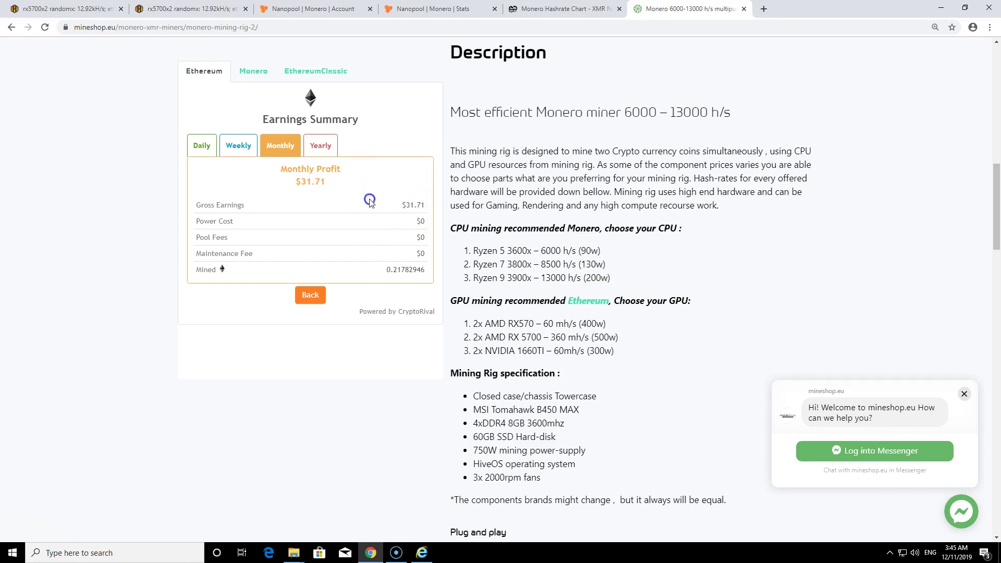
pyautogui.moveTo(426, 275); pyautogui.dragTo(408, 240)
pyautogui.click(358, 191)
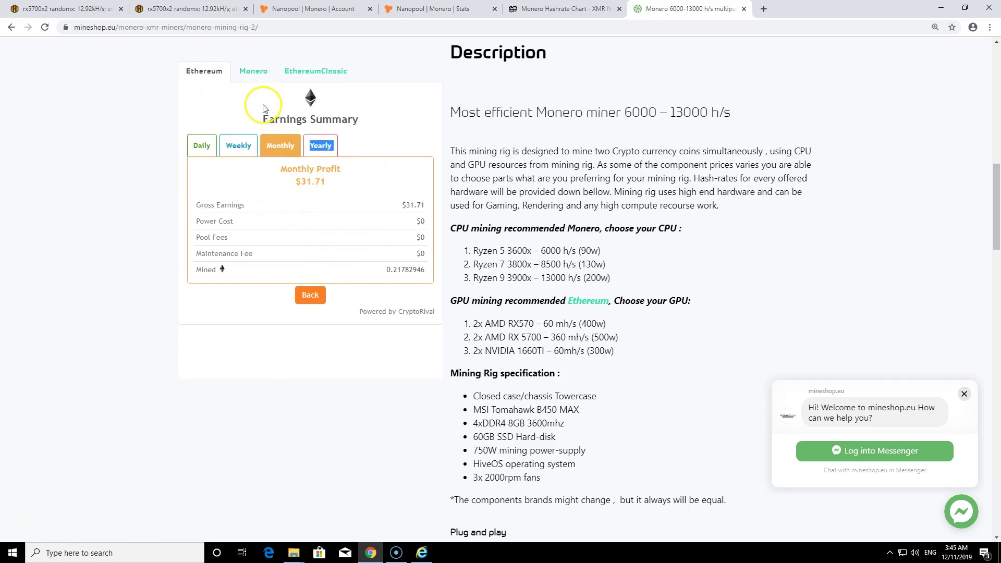
pyautogui.click(405, 204)
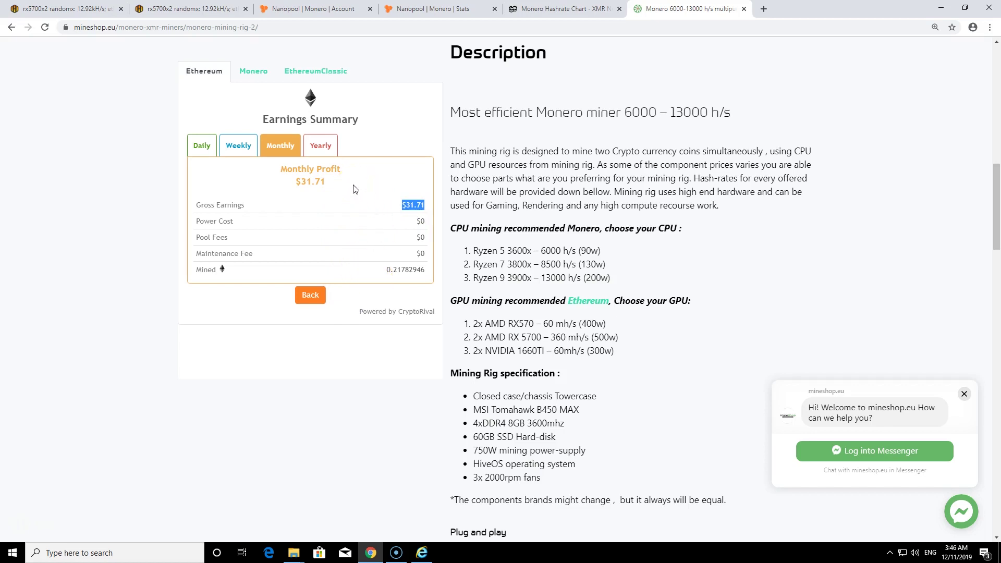
pyautogui.click(394, 273)
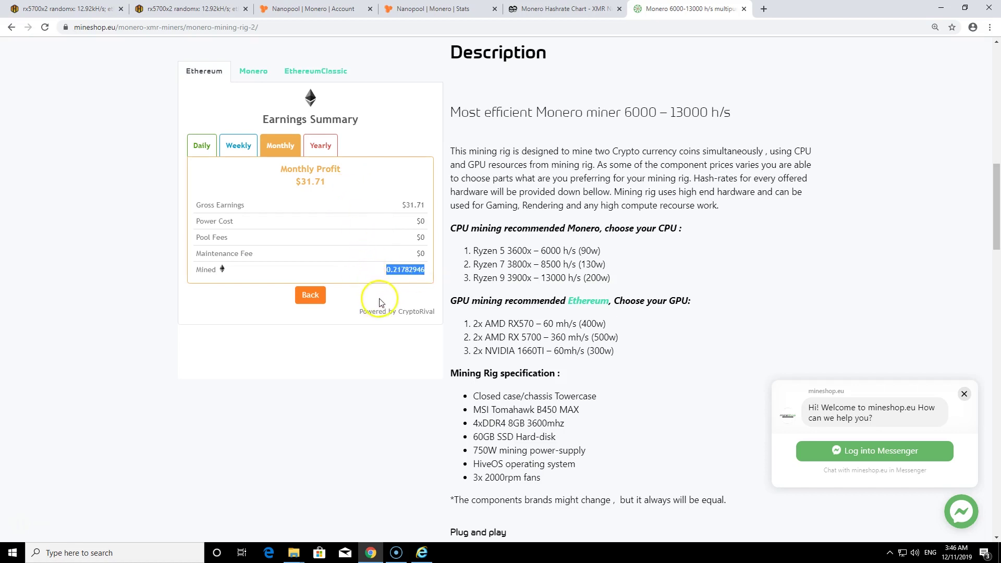
pyautogui.click(384, 273)
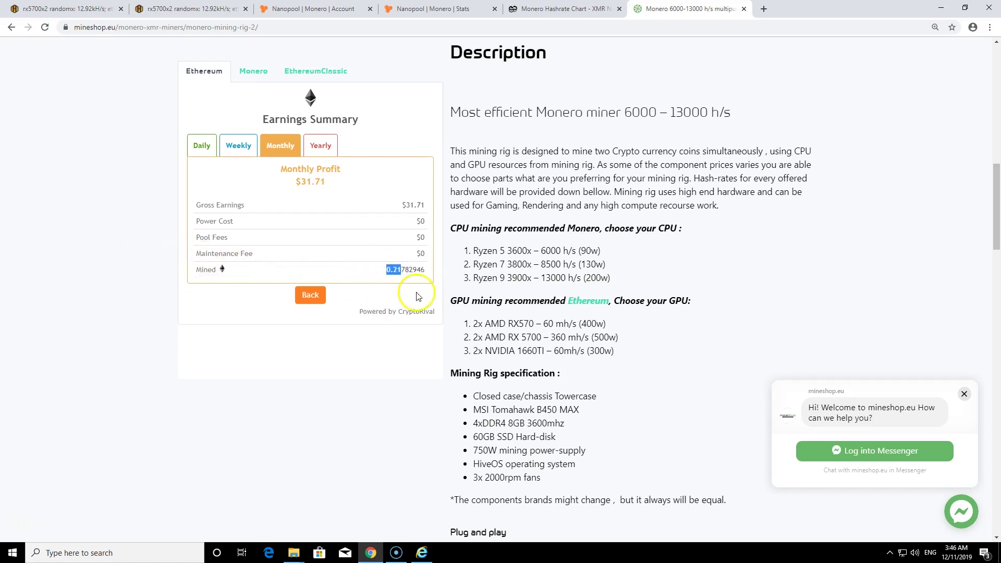
pyautogui.keyDown('shift'); pyautogui.click(420, 269); pyautogui.keyUp('shift')
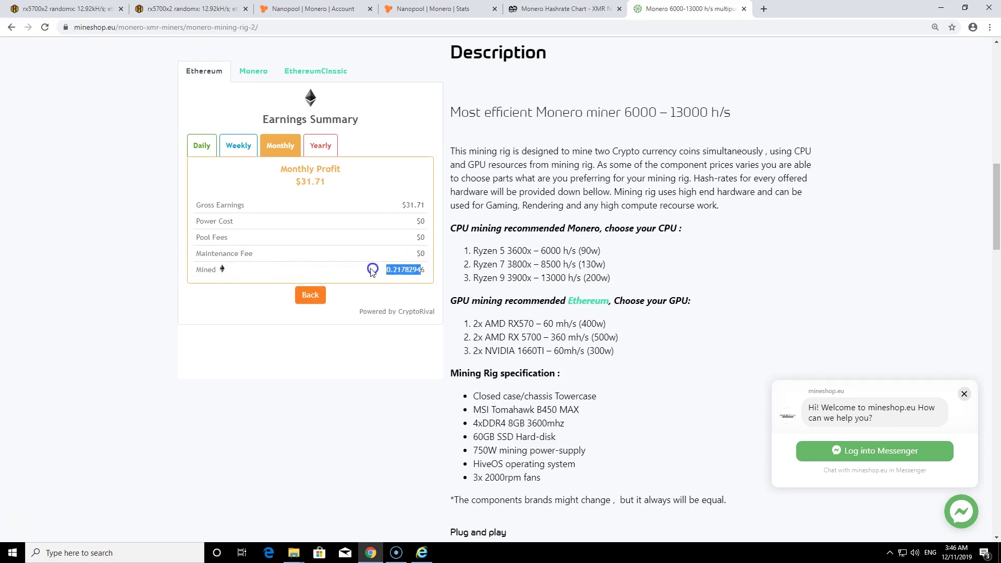